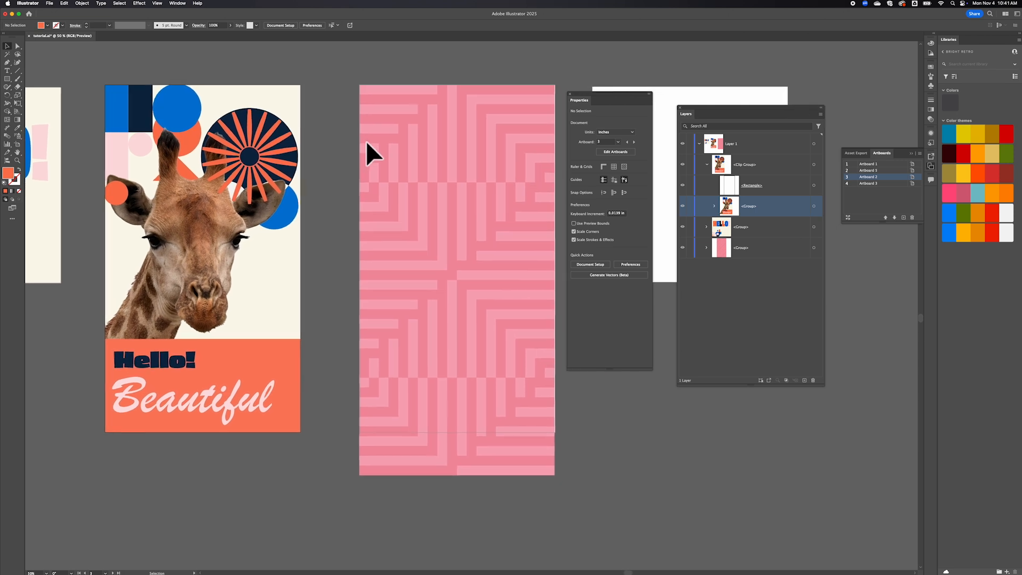
- Examine the giraffe poster, the pink geometric pattern beside it and the neighbouring blank artboard
scroll(365, 256, "right", 3)
scroll(368, 253, "right", 2)
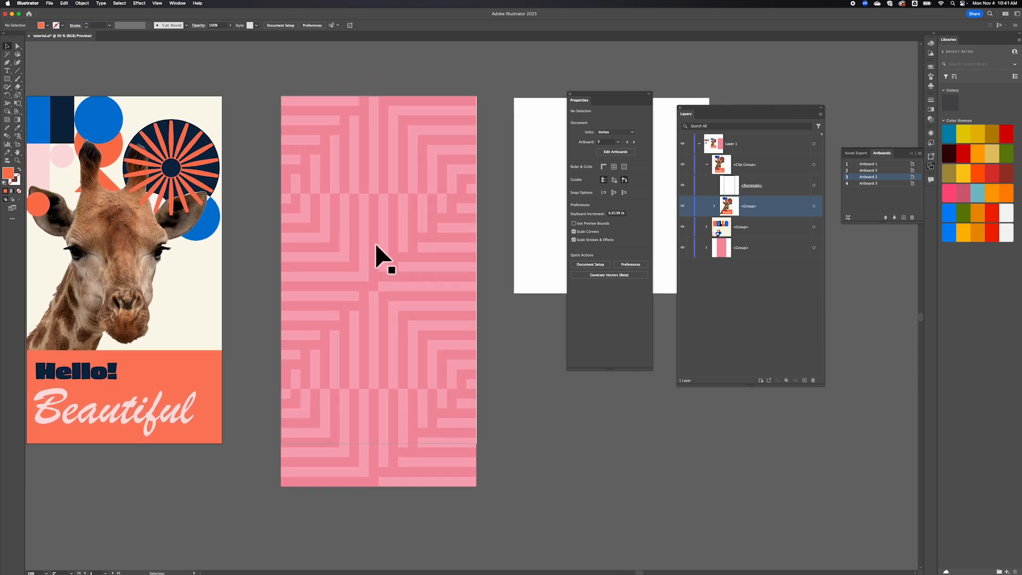
left_click(378, 259)
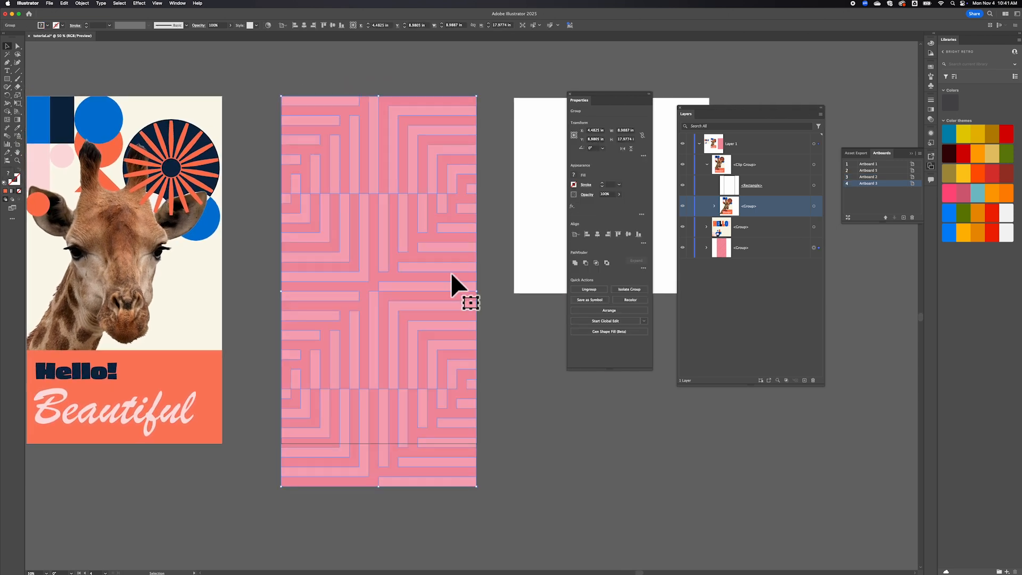
scroll(451, 273, "left", 5)
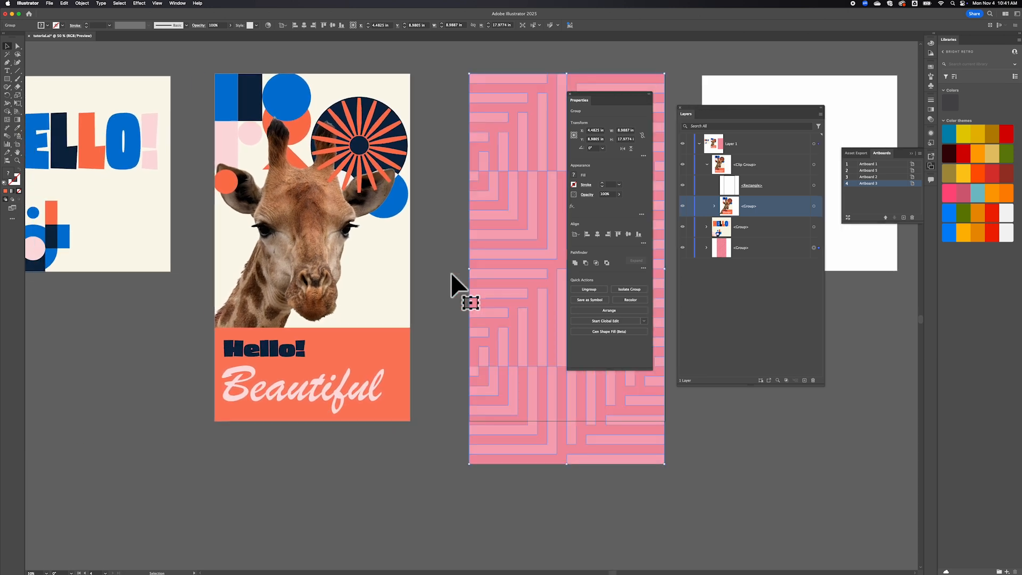
left_click(432, 262)
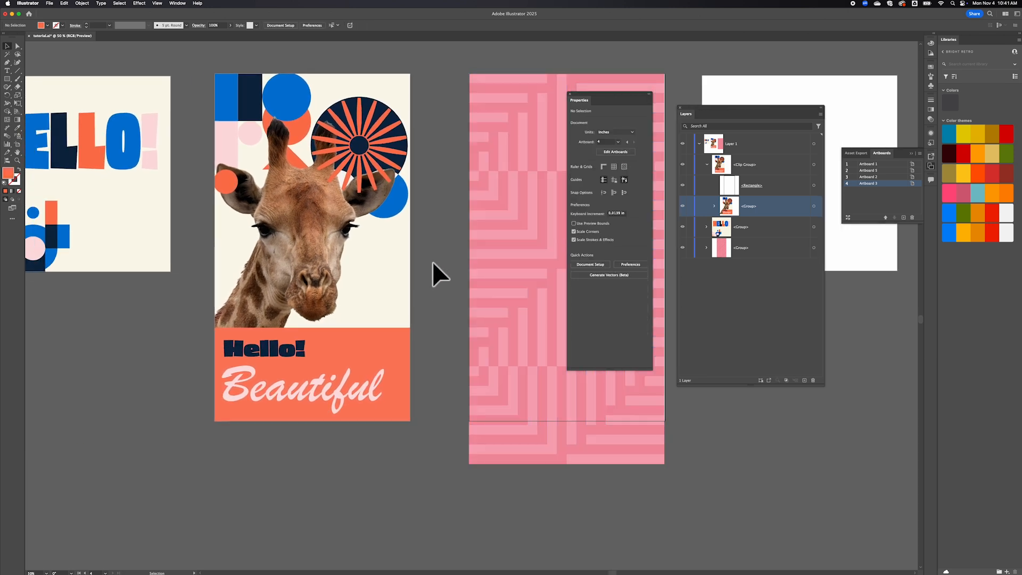
scroll(432, 261, "right", 4)
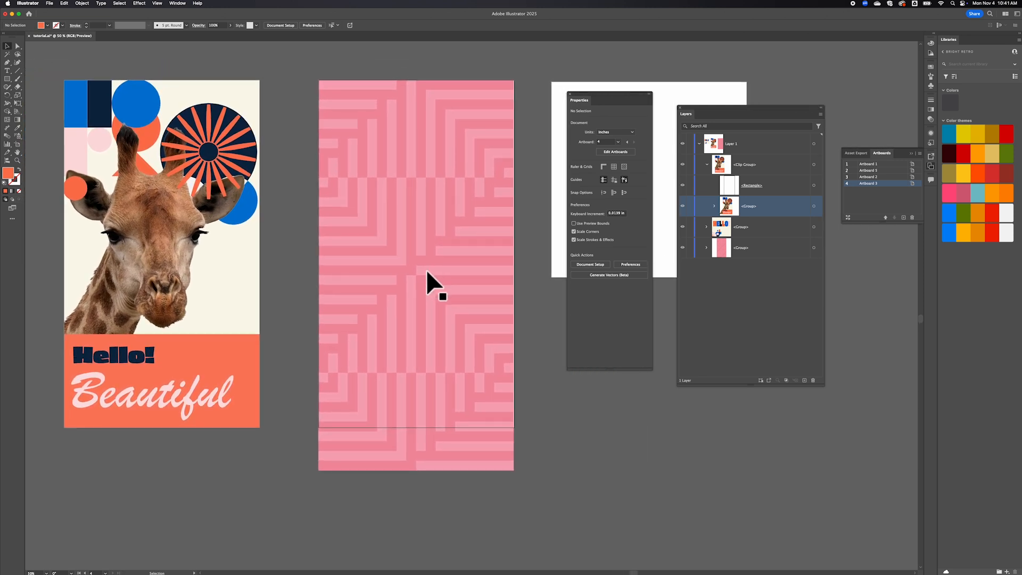
scroll(428, 271, "right", 4)
scroll(428, 271, "left", 4)
scroll(427, 271, "right", 2)
scroll(427, 271, "right", 1)
- Stretch the pink pattern group's right edge slightly outward so it covers the artboard's edge, and deselect it
key("super+equal")
key("super+equal")
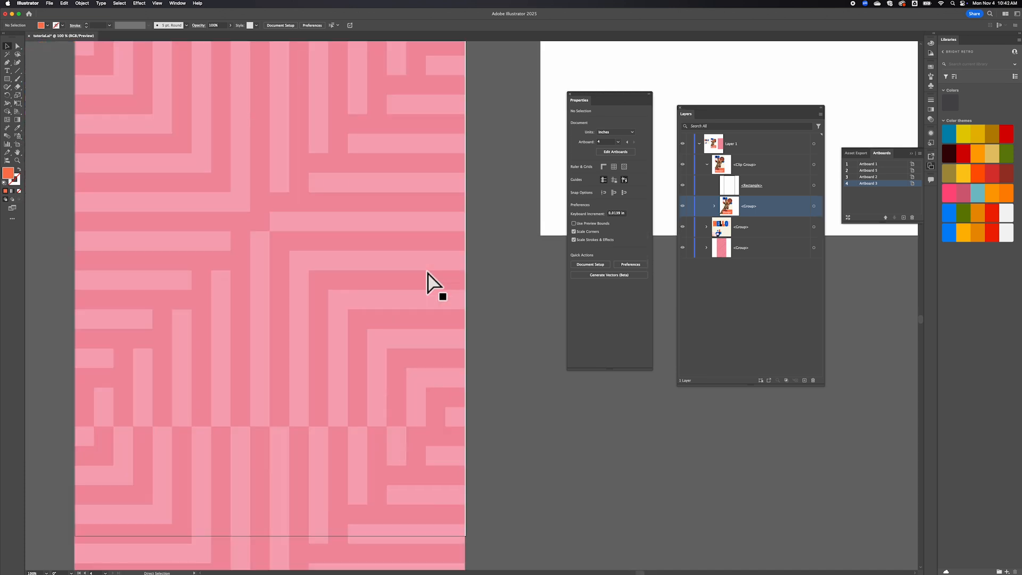
left_click(426, 269)
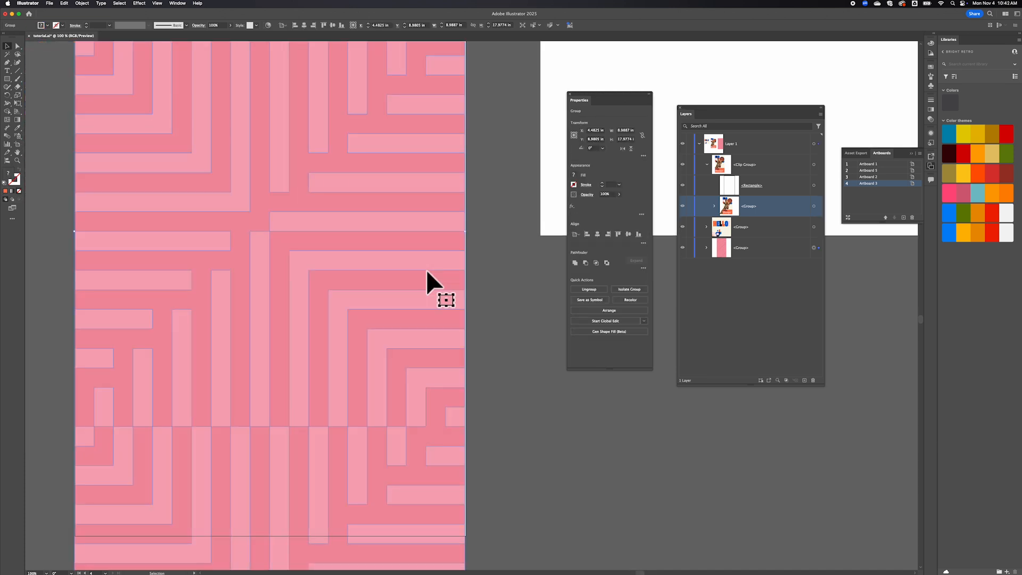
left_click_drag(469, 234, 470, 235)
left_click(487, 240)
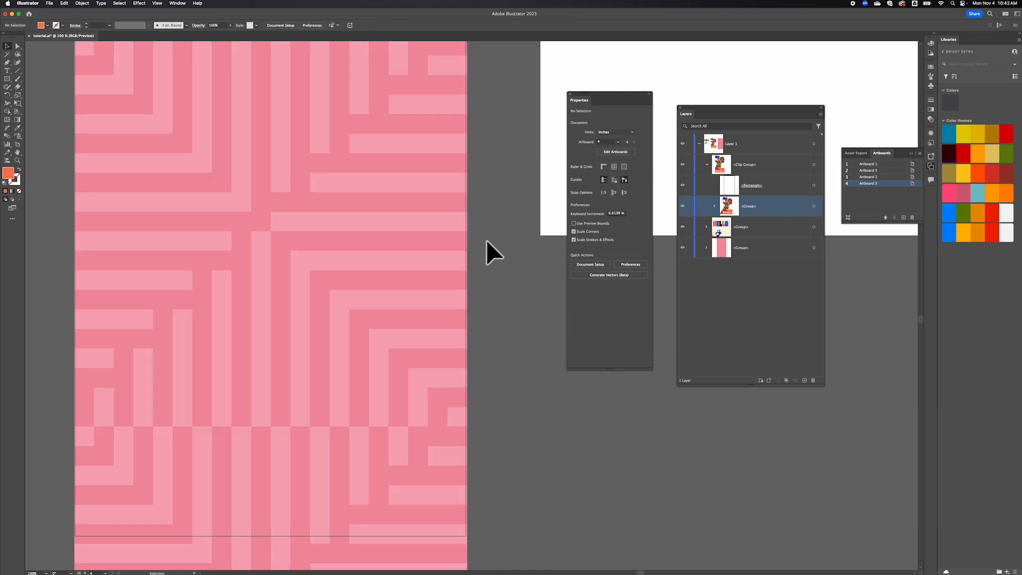
- Look over the row of artboards and the empty canvas area beneath them
key("super+minus")
key("super+minus")
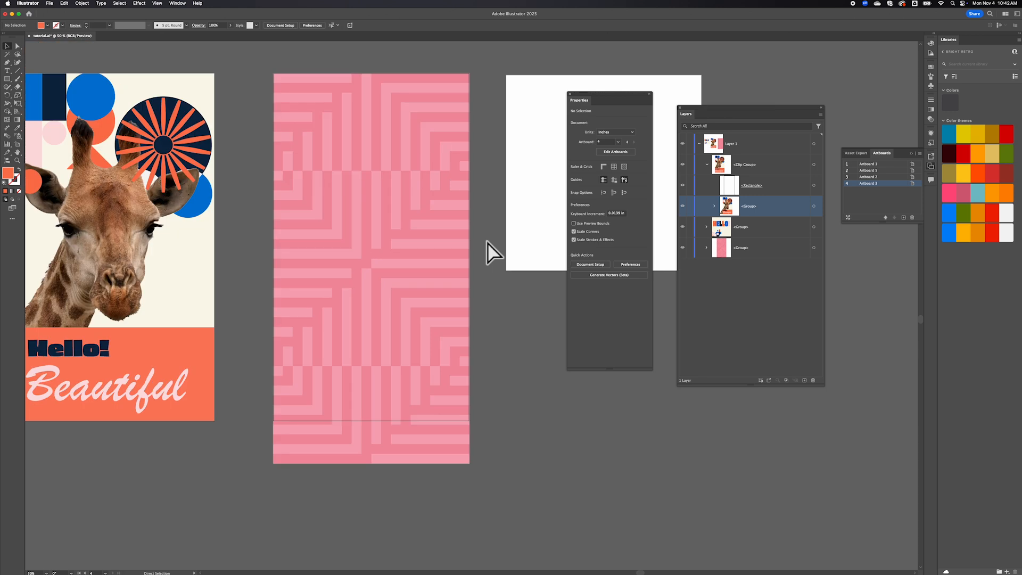
scroll(486, 240, "right", 5)
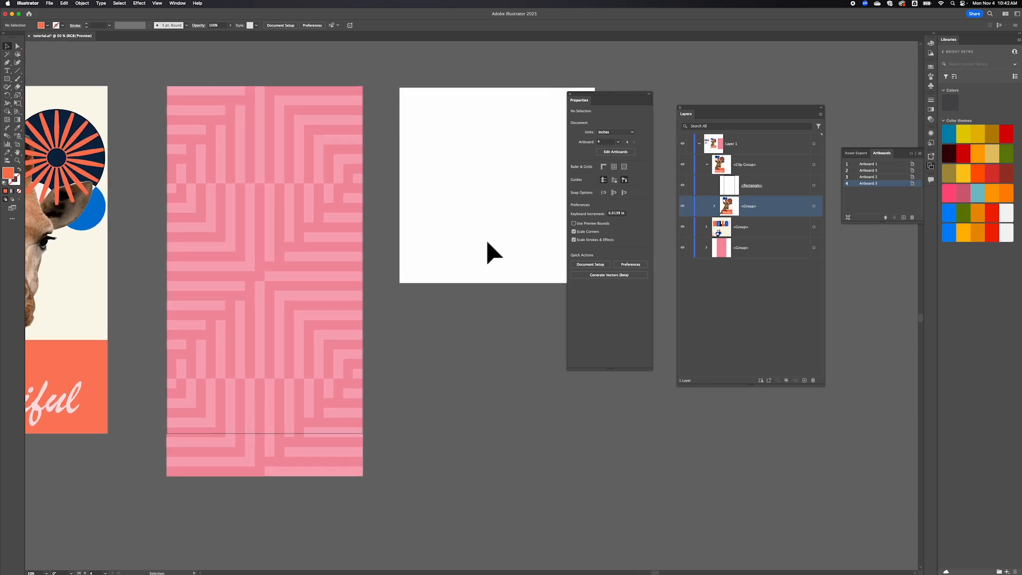
scroll(486, 238, "left", 3)
scroll(486, 239, "right", 8)
scroll(487, 239, "down", 3)
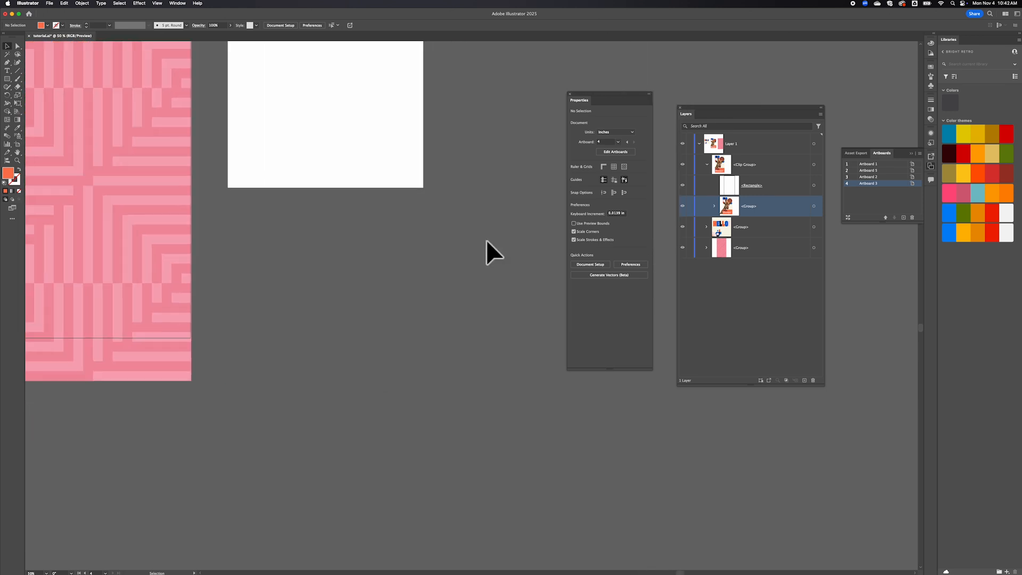
scroll(486, 239, "left", 1)
key("super+minus")
key("super+minus")
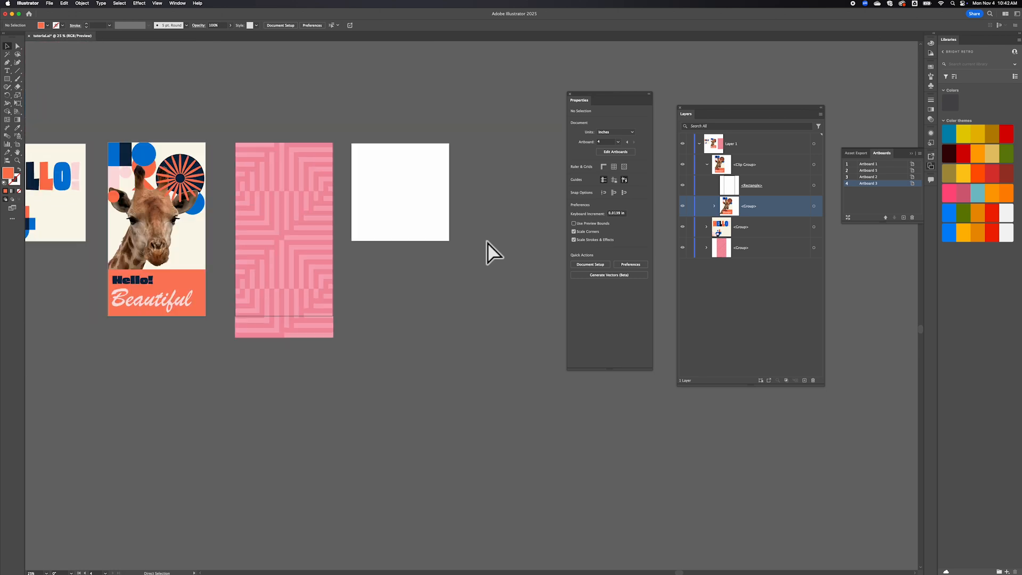
scroll(486, 239, "down", 4)
scroll(486, 240, "left", 2)
scroll(485, 239, "left", 2)
scroll(485, 240, "right", 5)
scroll(485, 239, "up", 3)
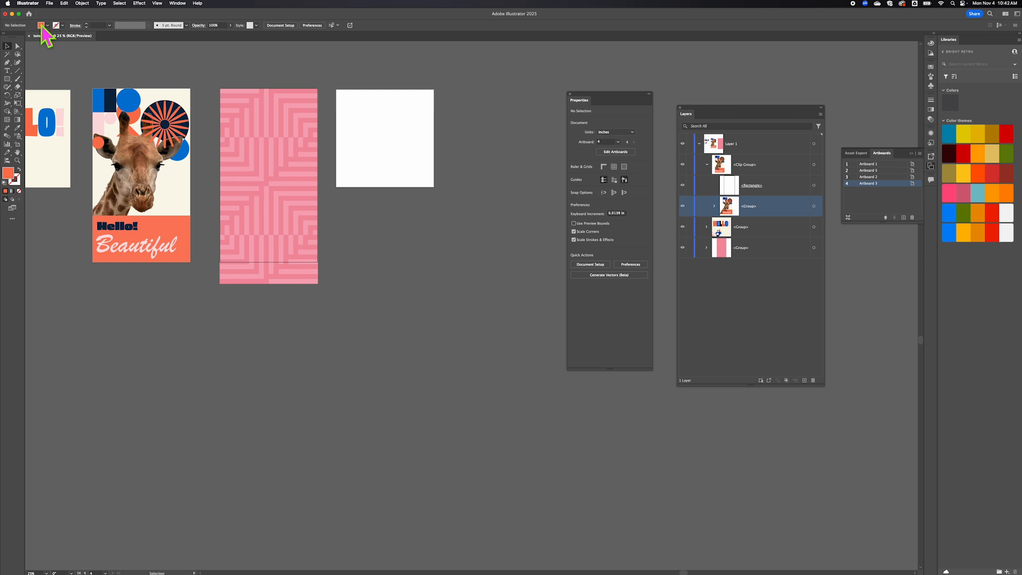
- Place grapes bottom.png and grapes top.png as linked images side by side below the artboards, each about 12.2 by 18.4 in
left_click(49, 4)
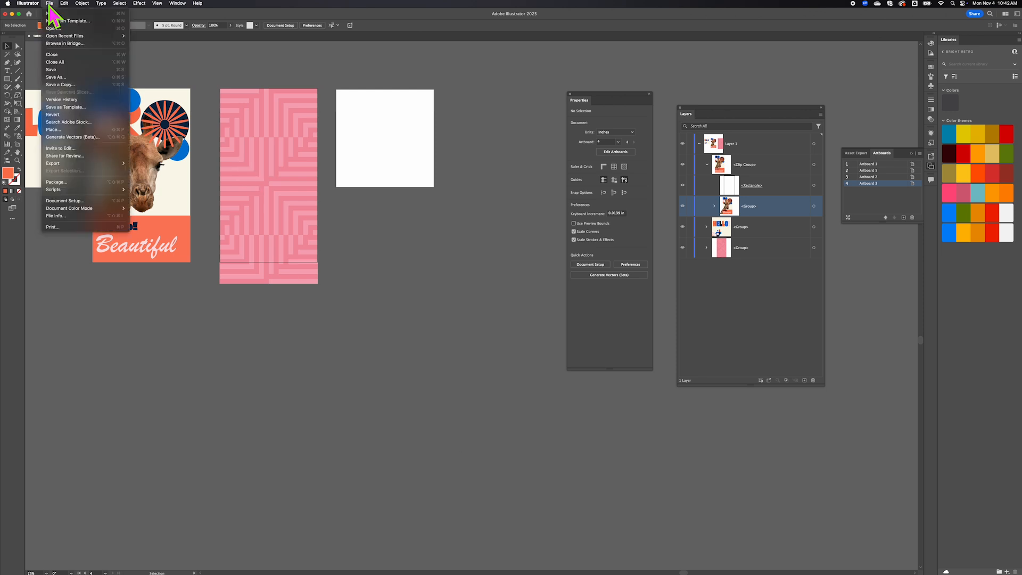
left_click(68, 130)
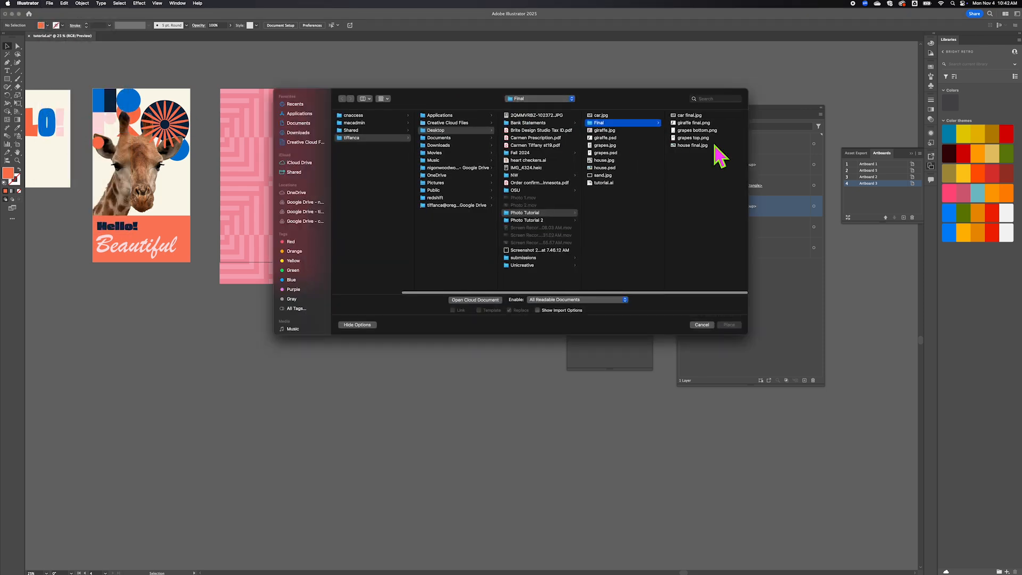
left_click(697, 131)
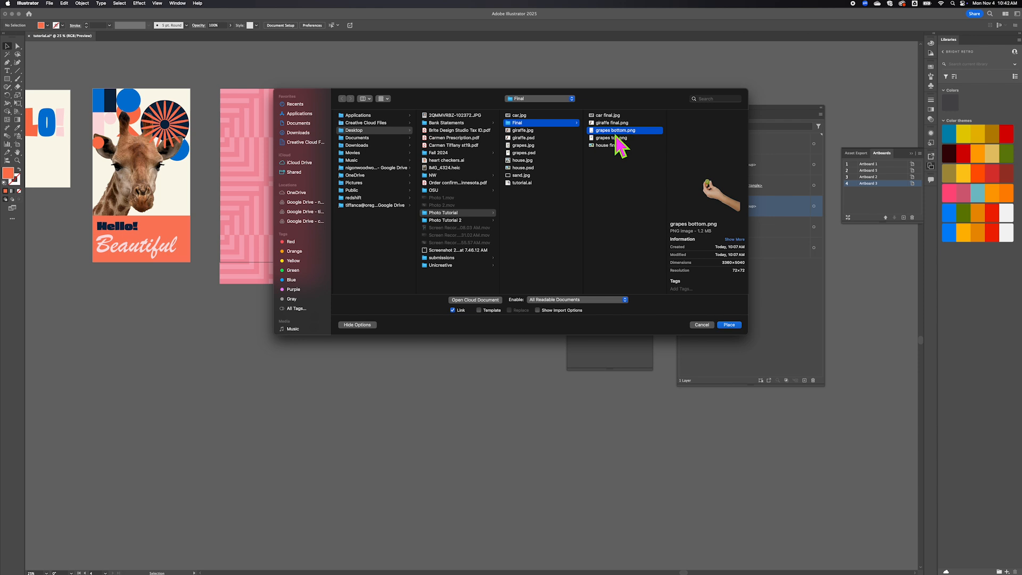
left_click(615, 138, "shift")
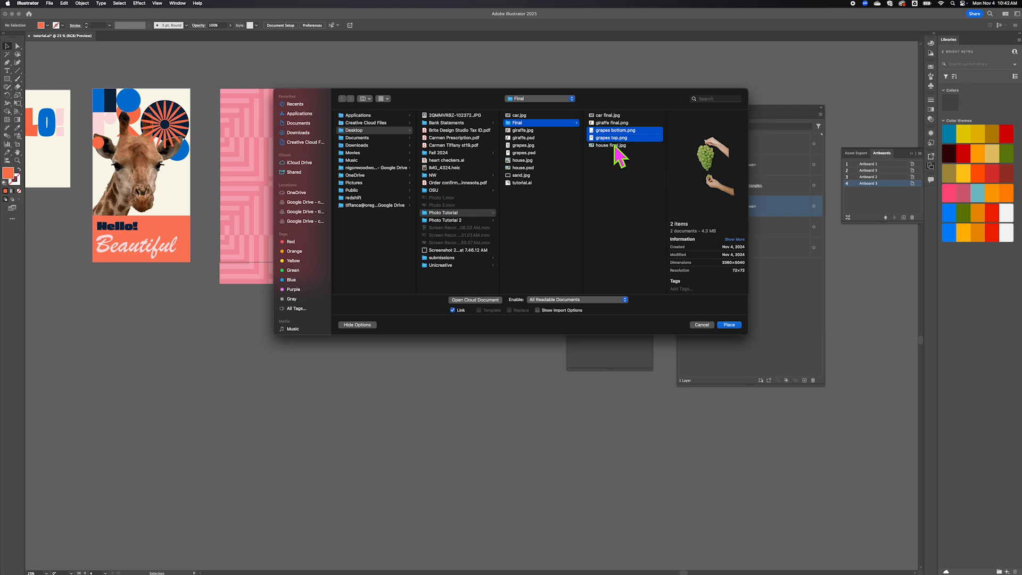
left_click(728, 325)
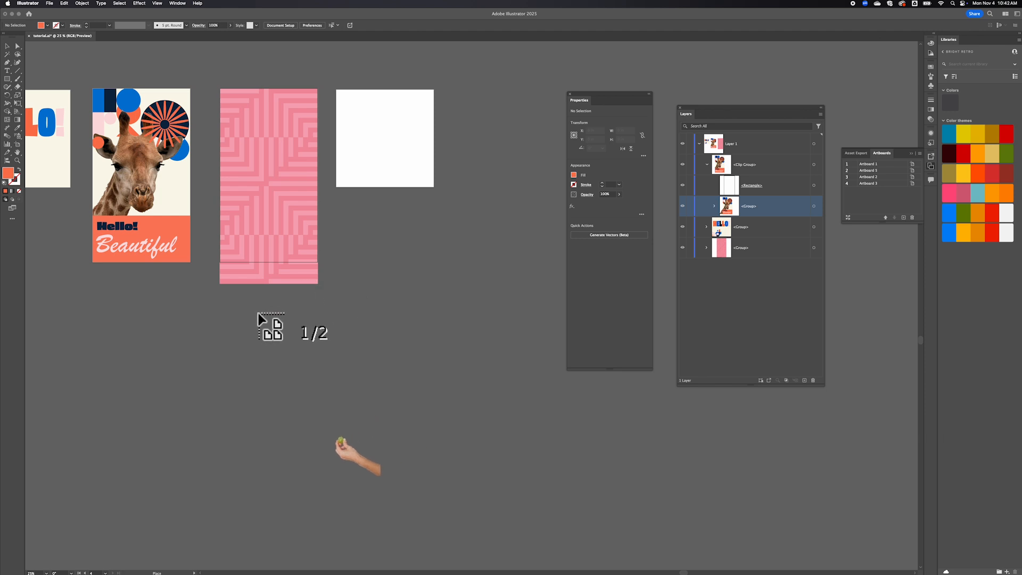
left_click_drag(251, 320, 400, 519)
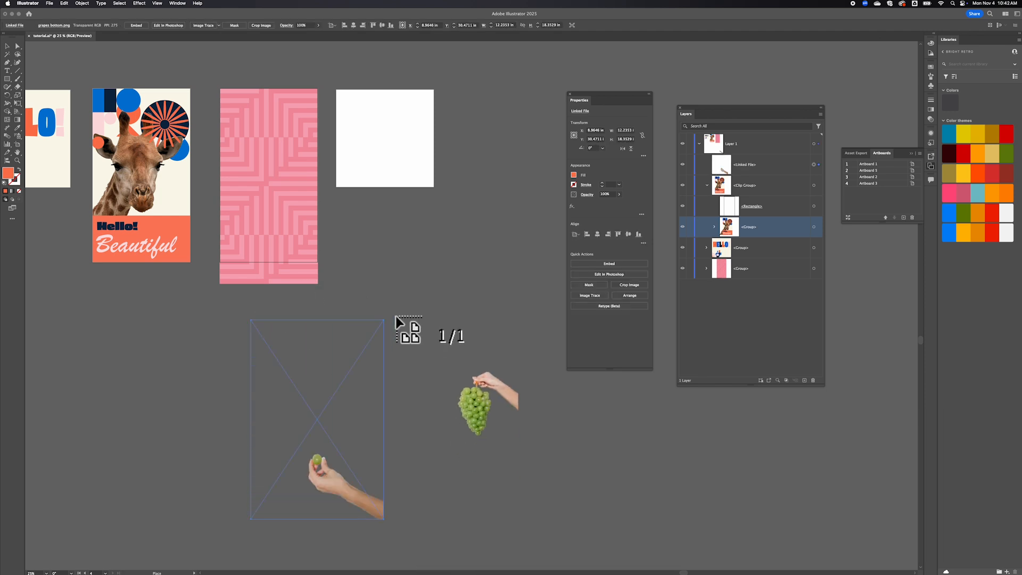
left_click_drag(397, 320, 529, 532)
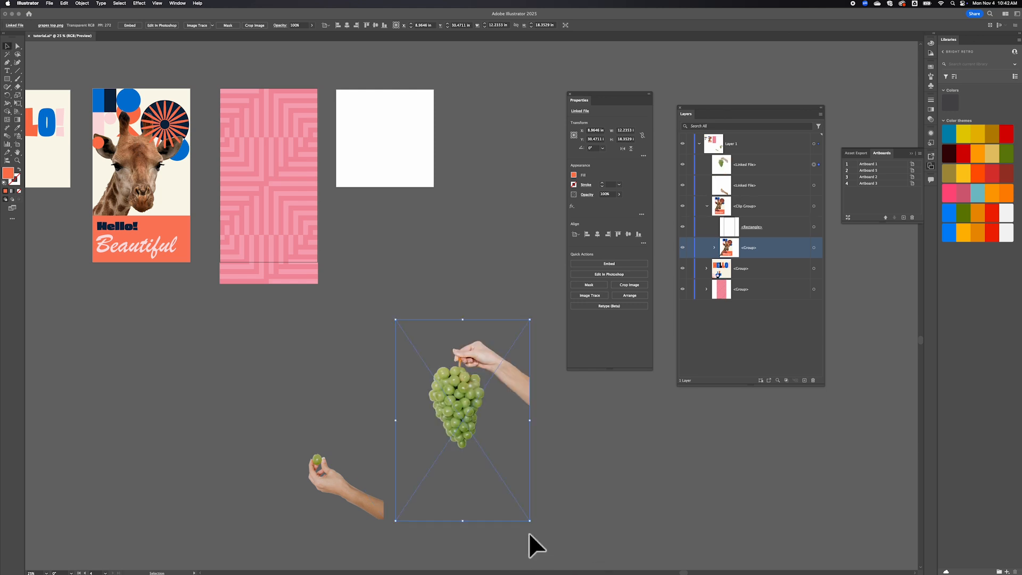
left_click(270, 375)
left_click(213, 383)
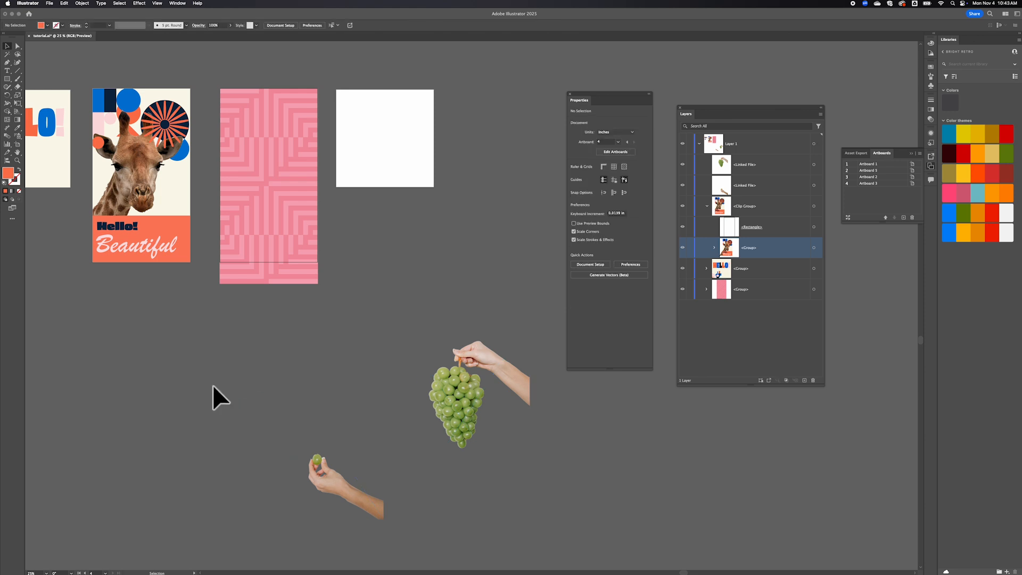
- Place sand.jpg from the Photo Tutorial folder as a linked image beside the small-grape hand, about 28 by 18.7 in
scroll(212, 384, "down", 3)
scroll(212, 384, "left", 10)
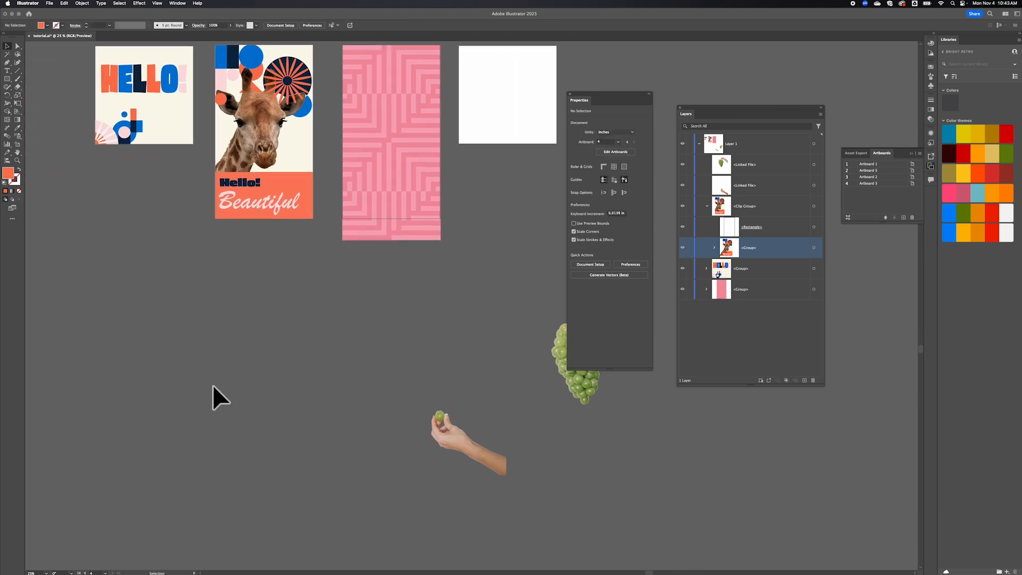
scroll(213, 384, "down", 3)
scroll(213, 384, "right", 3)
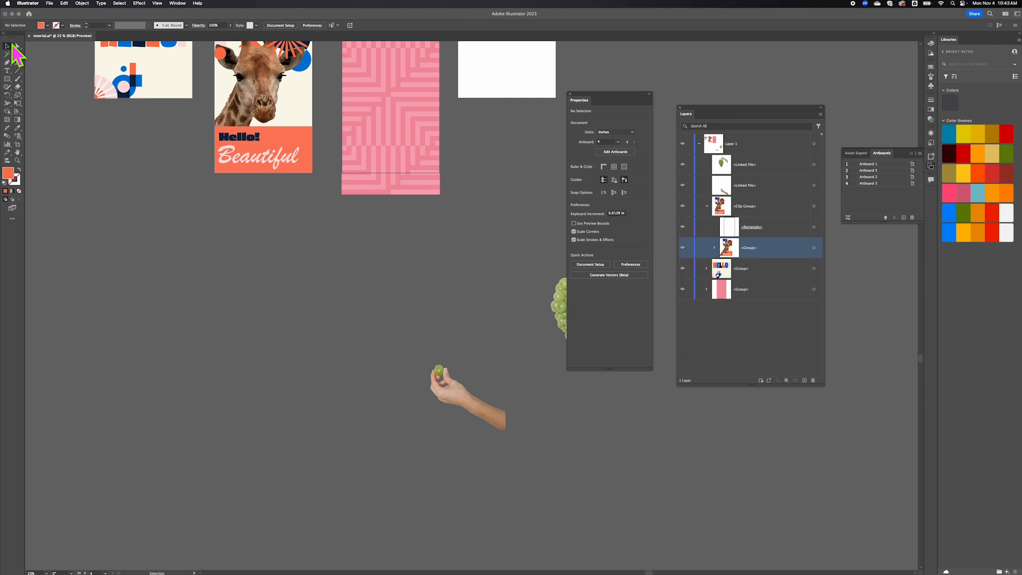
left_click(48, 3)
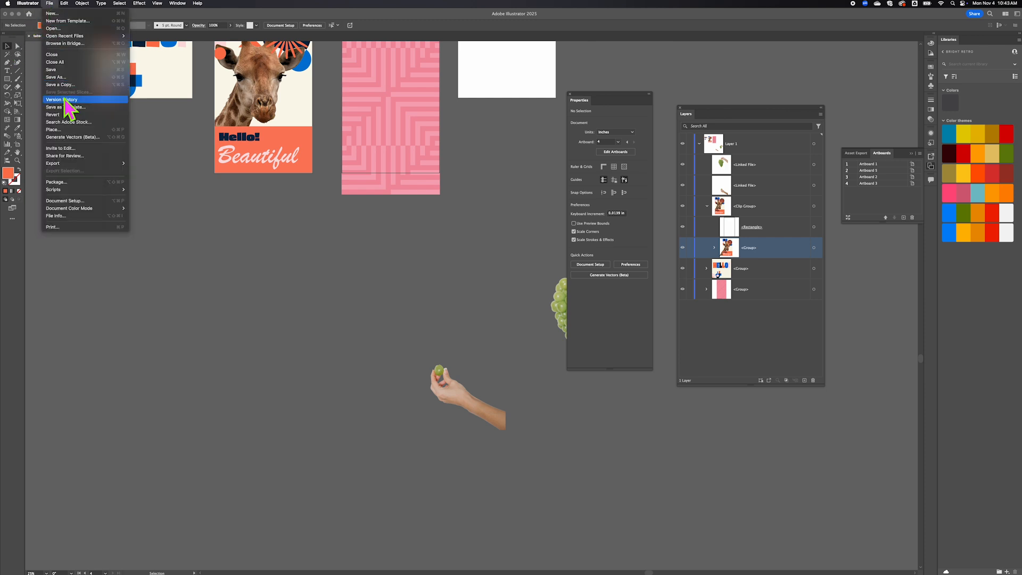
left_click(79, 129)
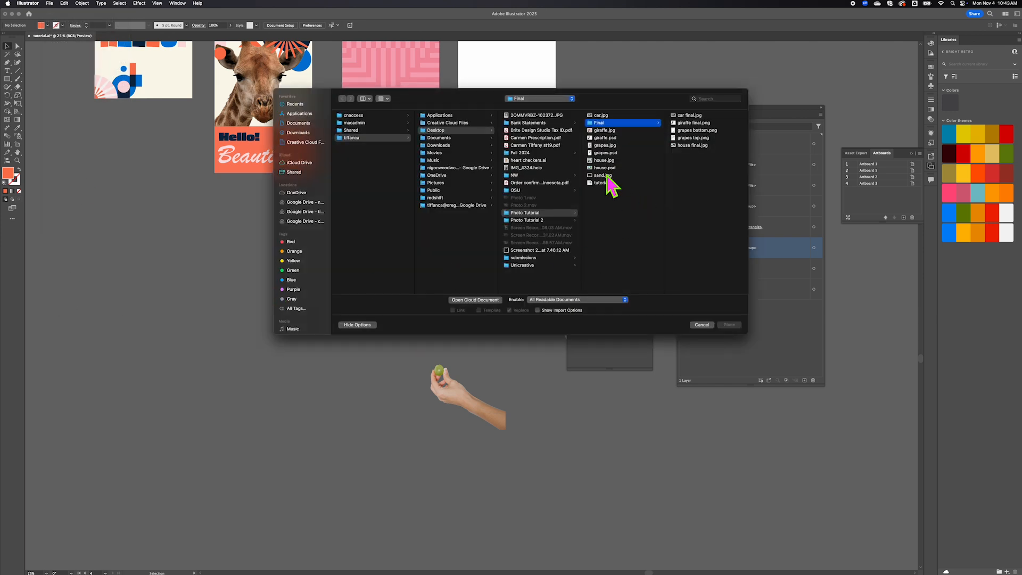
left_click(606, 175)
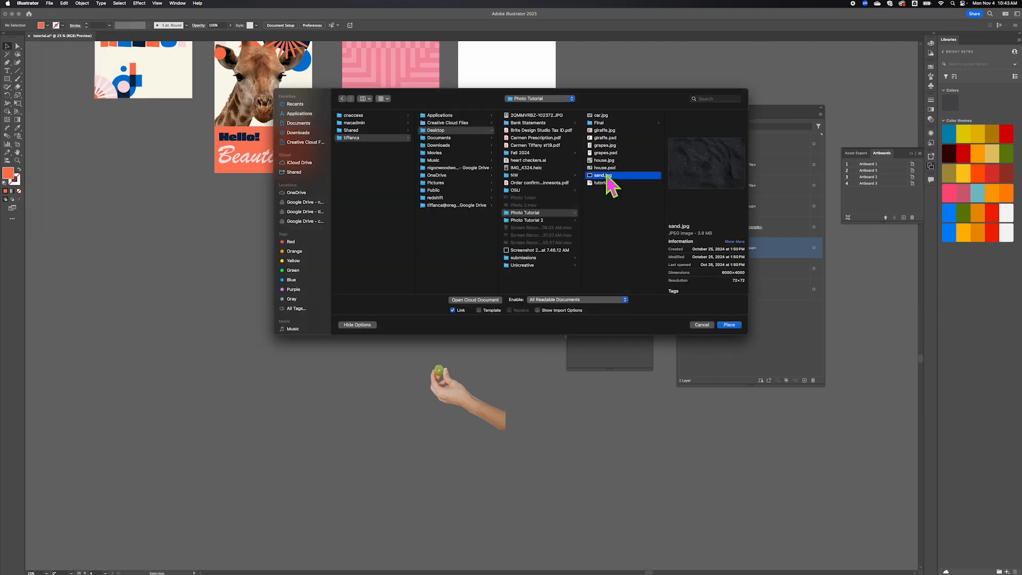
left_click(733, 325)
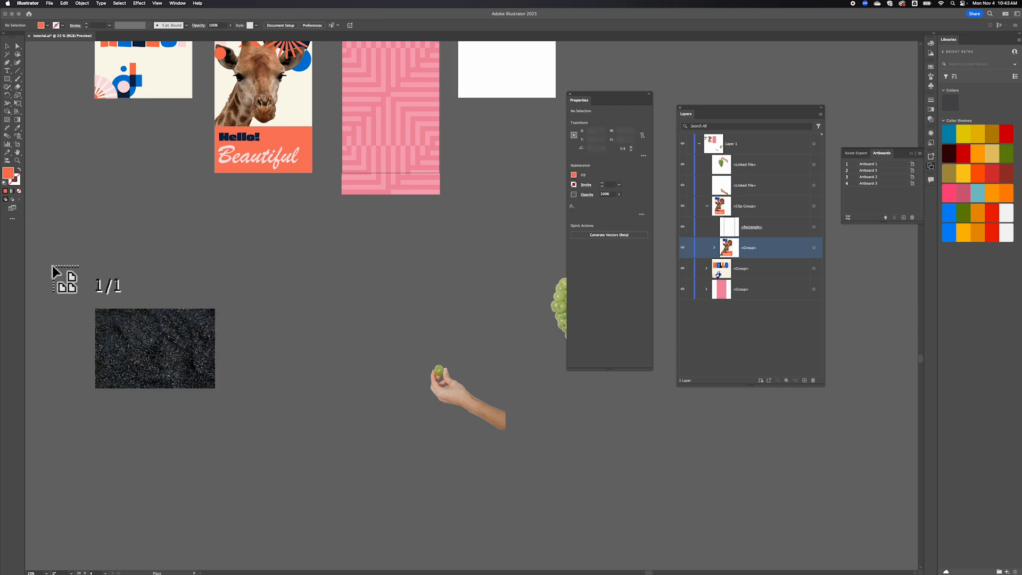
left_click_drag(98, 266, 400, 486)
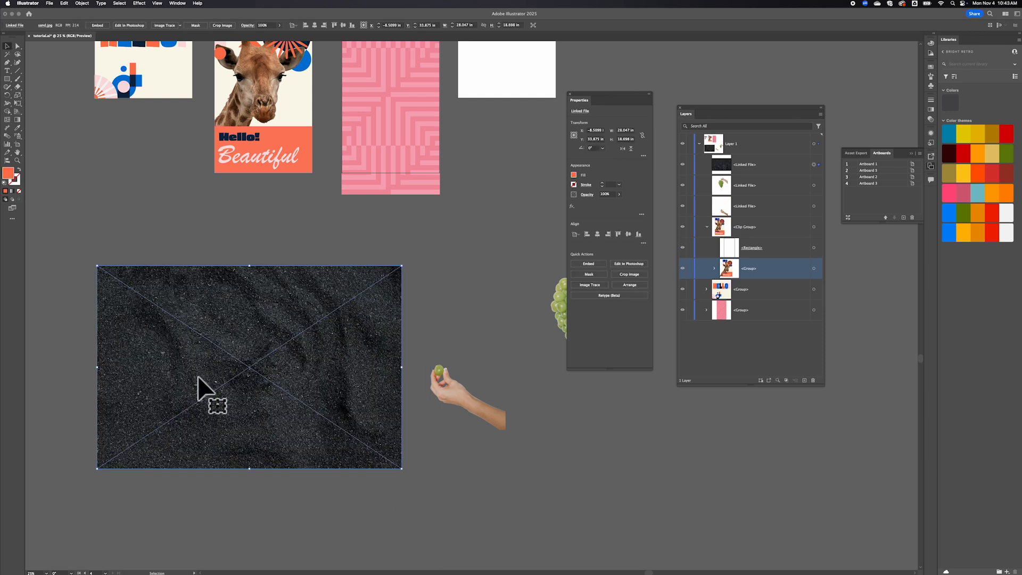
left_click(7, 43)
left_click(449, 320)
left_click(597, 490)
- Review the placed sand texture and the two grape hand images in relation to the artboards above
scroll(597, 490, "right", 5)
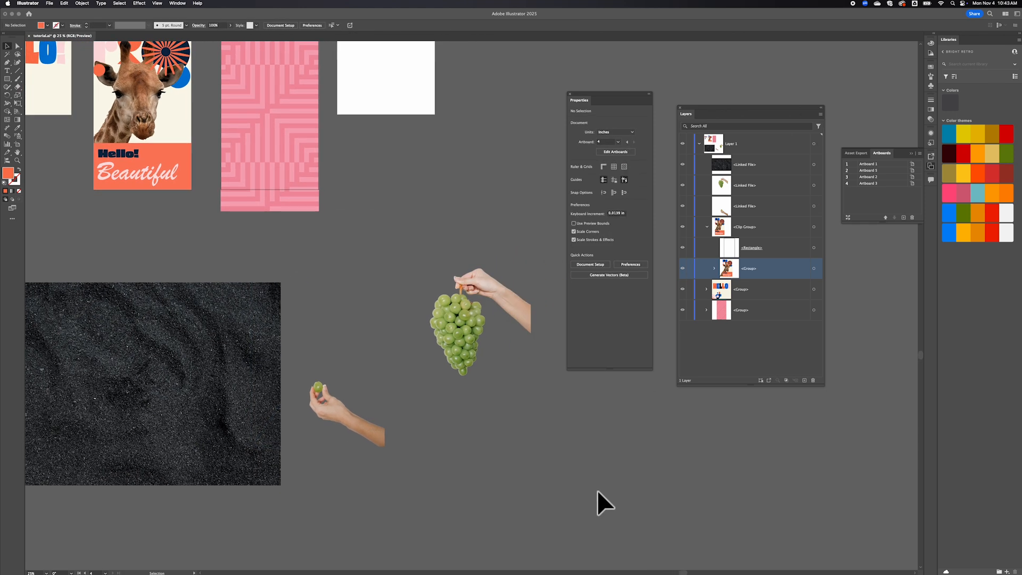
scroll(597, 489, "left", 5)
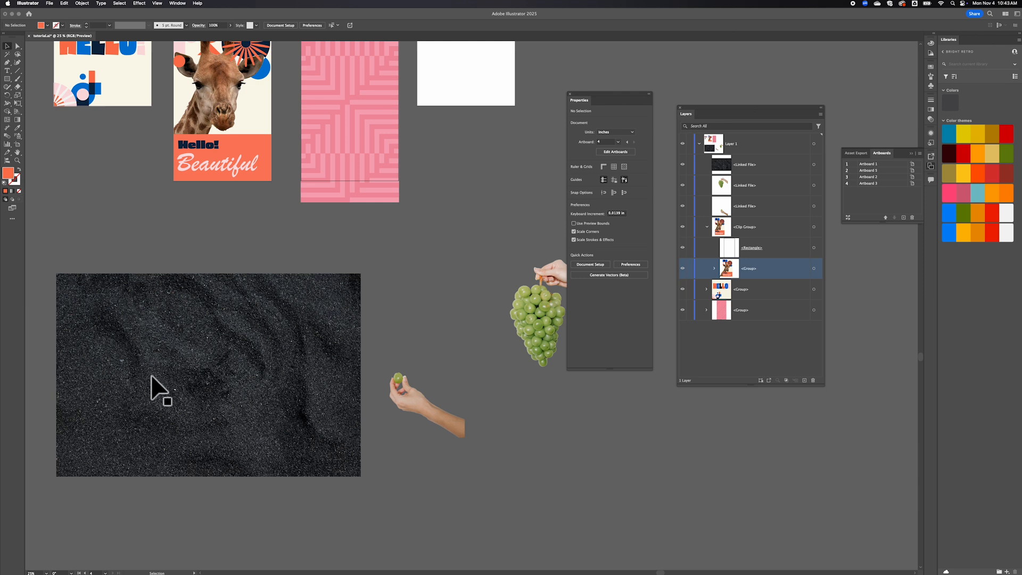
scroll(326, 212, "up", 3)
scroll(326, 212, "right", 1)
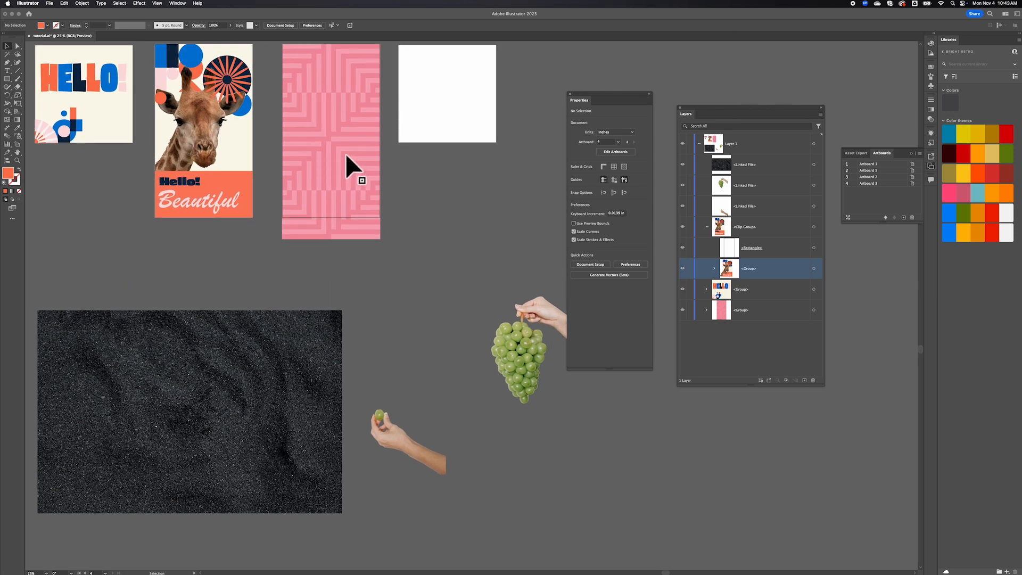
scroll(345, 152, "down", 1)
scroll(345, 152, "left", 1)
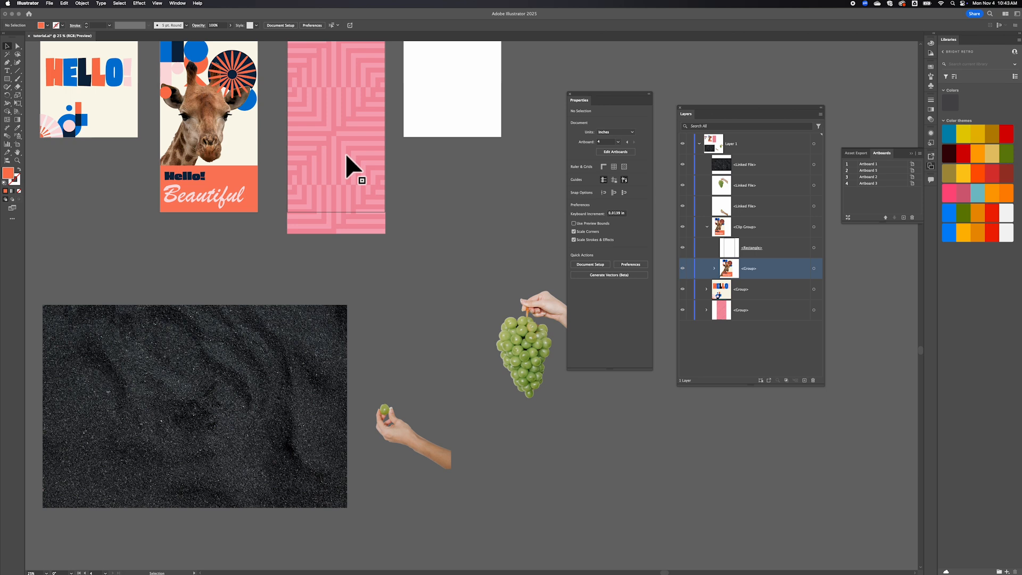
scroll(345, 155, "down", 3)
scroll(345, 155, "left", 2)
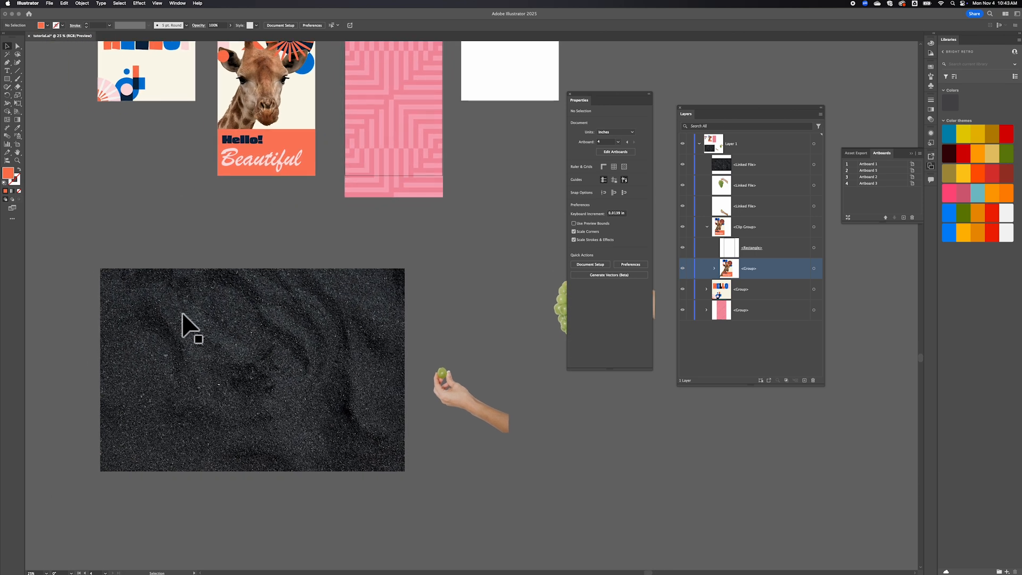
scroll(257, 327, "down", 3)
scroll(258, 326, "left", 2)
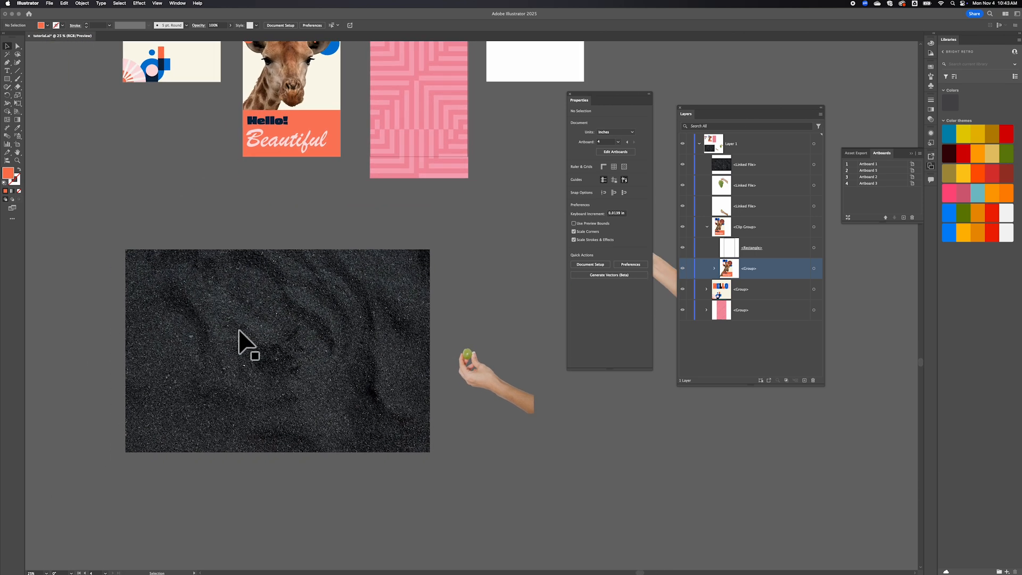
scroll(239, 330, "right", 4)
scroll(239, 330, "up", 1)
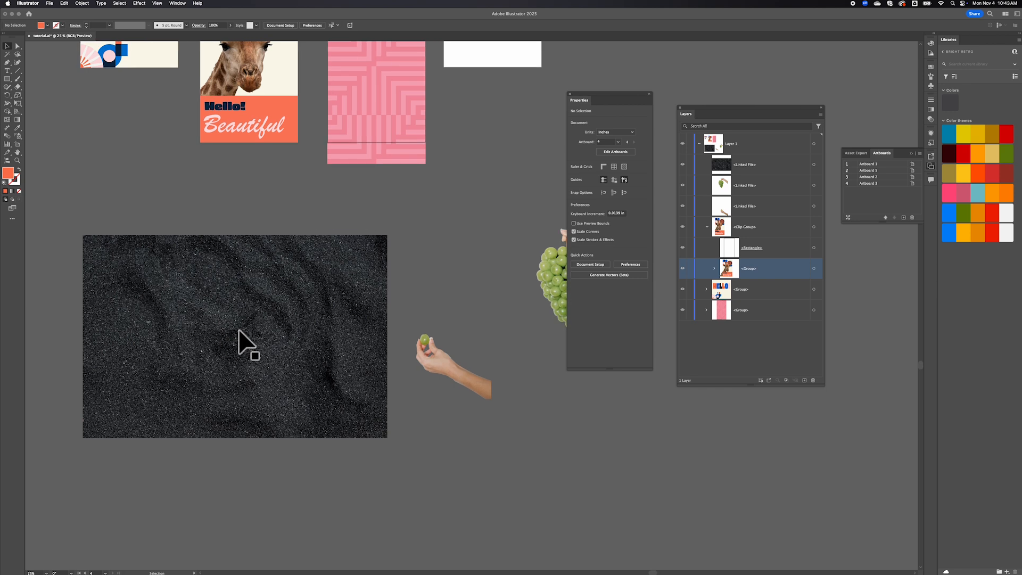
- Draw an orange circle about 14.4 in across on the sand texture and move it near the image's centre
scroll(239, 331, "up", 1)
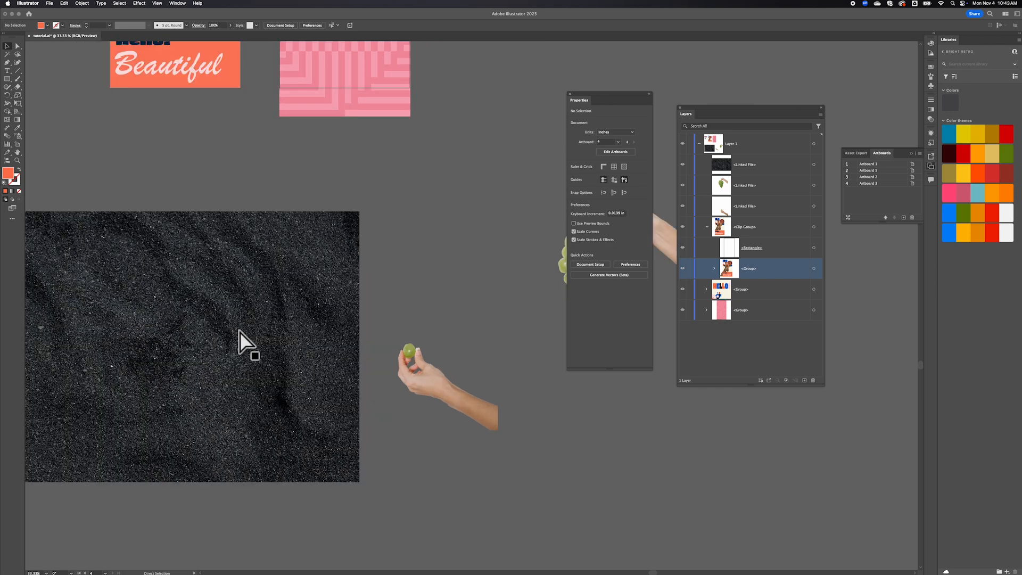
scroll(238, 330, "down", 3)
scroll(239, 330, "left", 2)
scroll(239, 330, "left", 2)
scroll(239, 330, "down", 1)
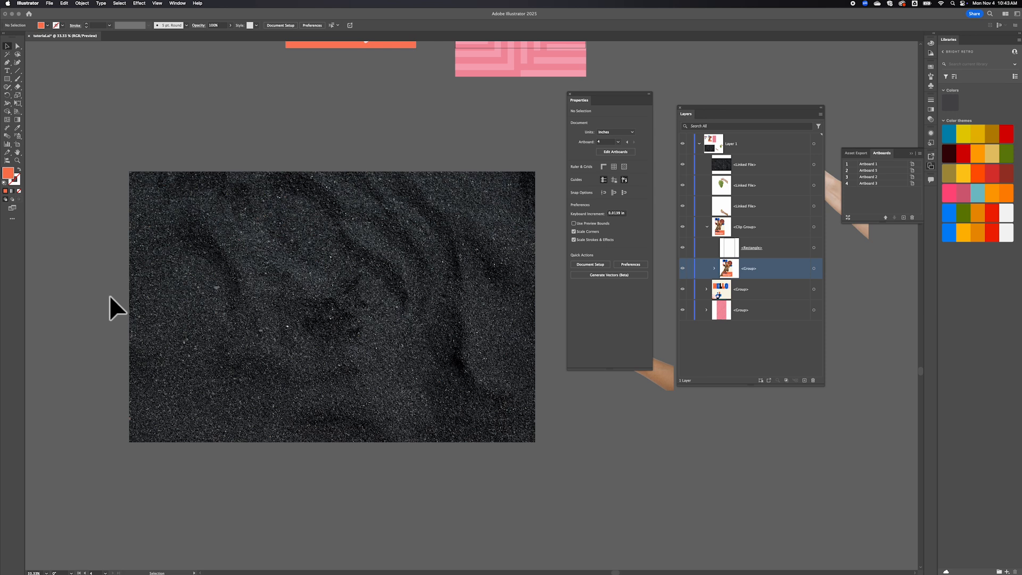
scroll(326, 274, "right", 3)
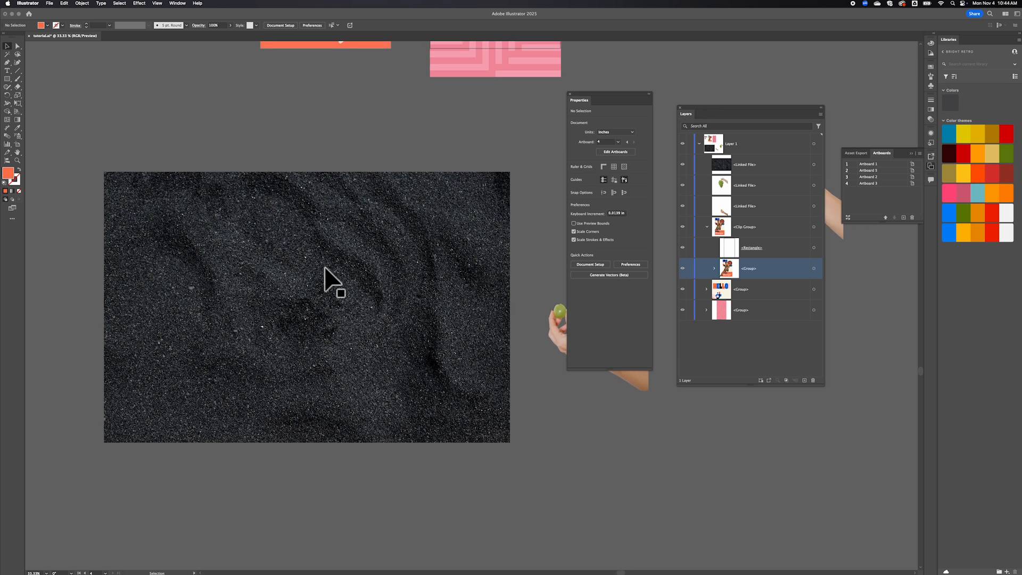
left_click_drag(7, 78, 51, 97)
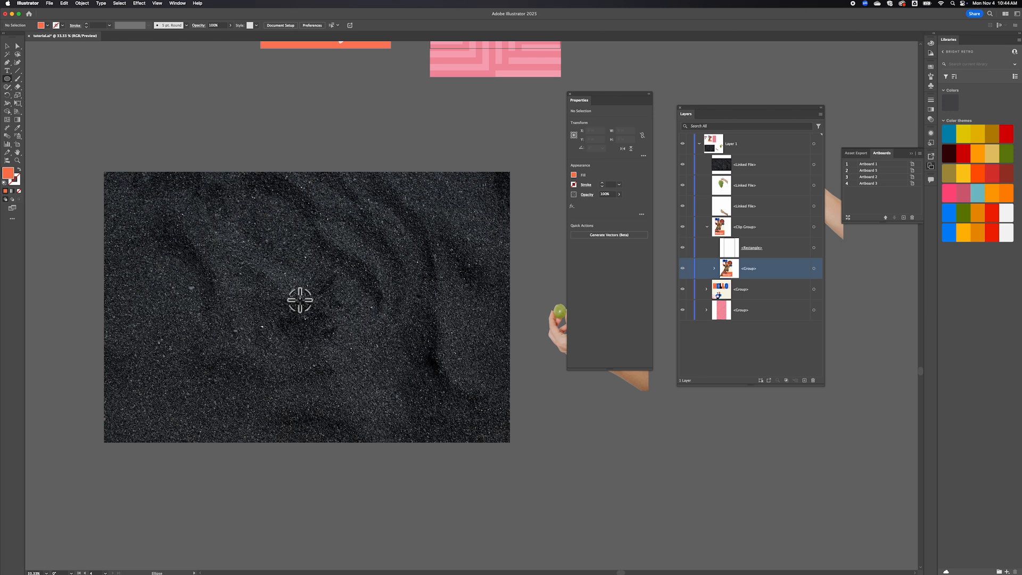
mouse_move(299, 300)
left_mouse_down()
mouse_move(304, 340)
mouse_move(365, 404)
left_mouse_up()
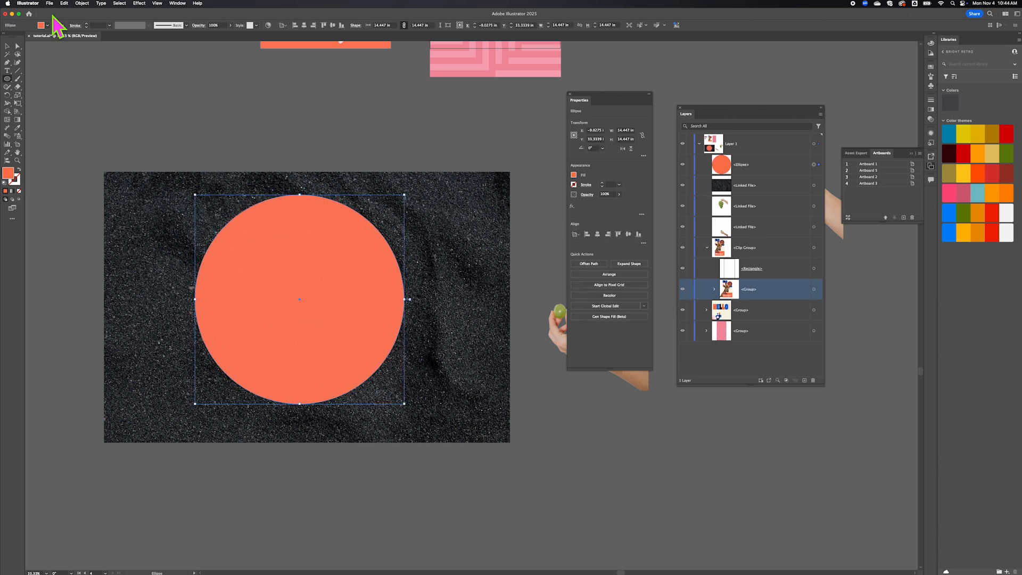
left_click(7, 47)
left_click_drag(358, 283, 360, 291)
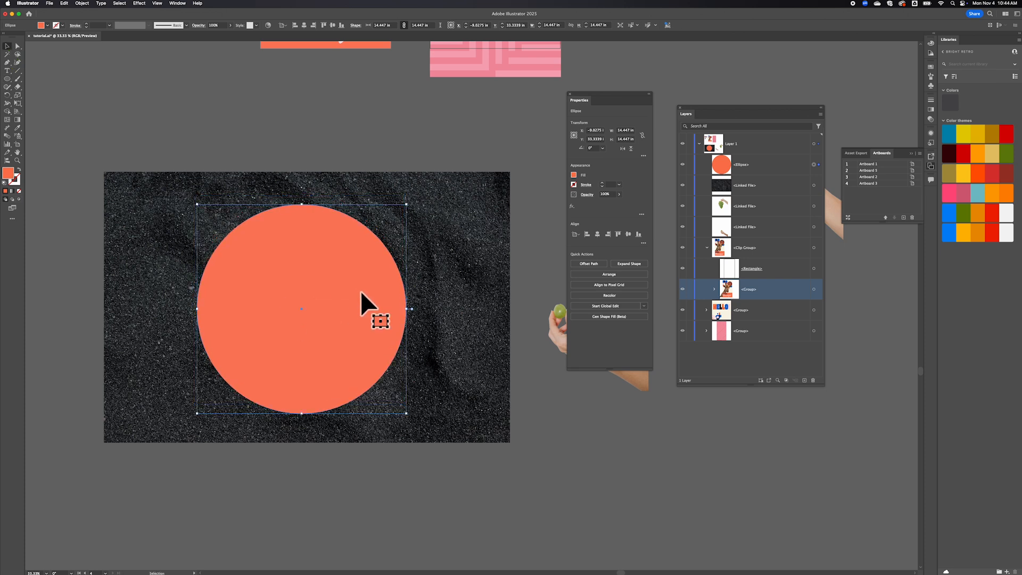
- Select the sand image together with the orange circle above it and make a clipping mask from the circle
left_click(813, 185)
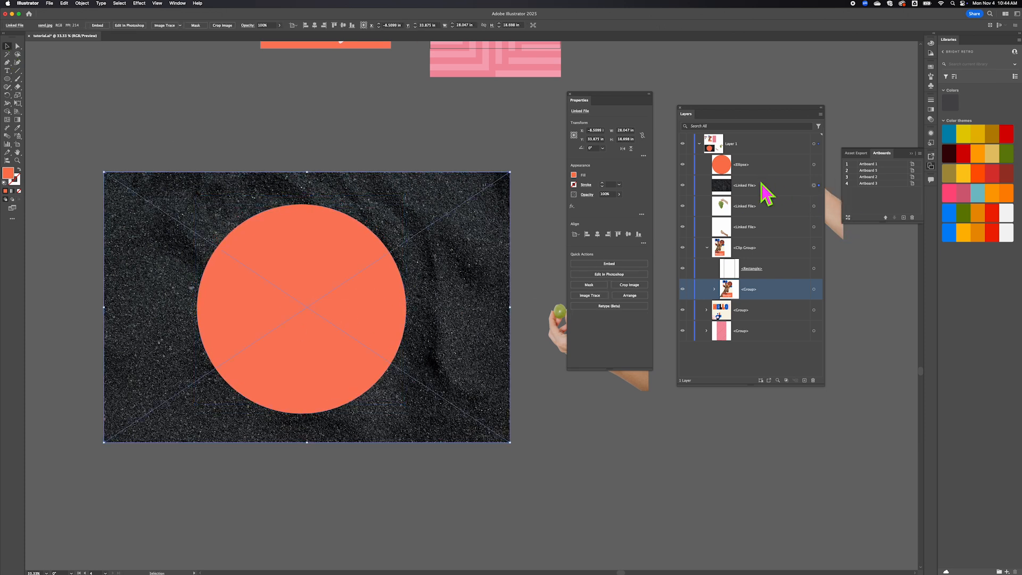
left_click(813, 164)
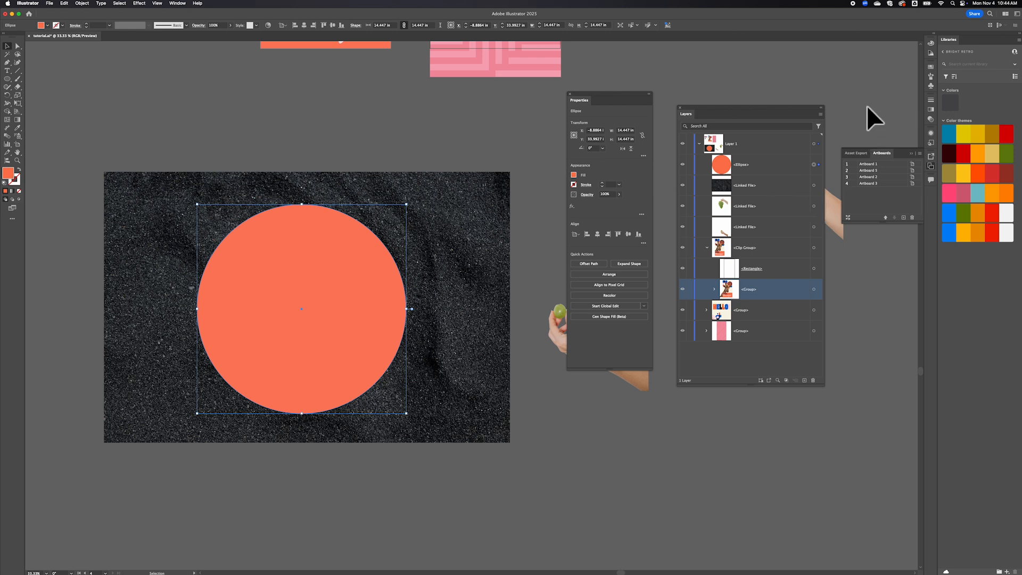
left_click(833, 120)
left_click(813, 186)
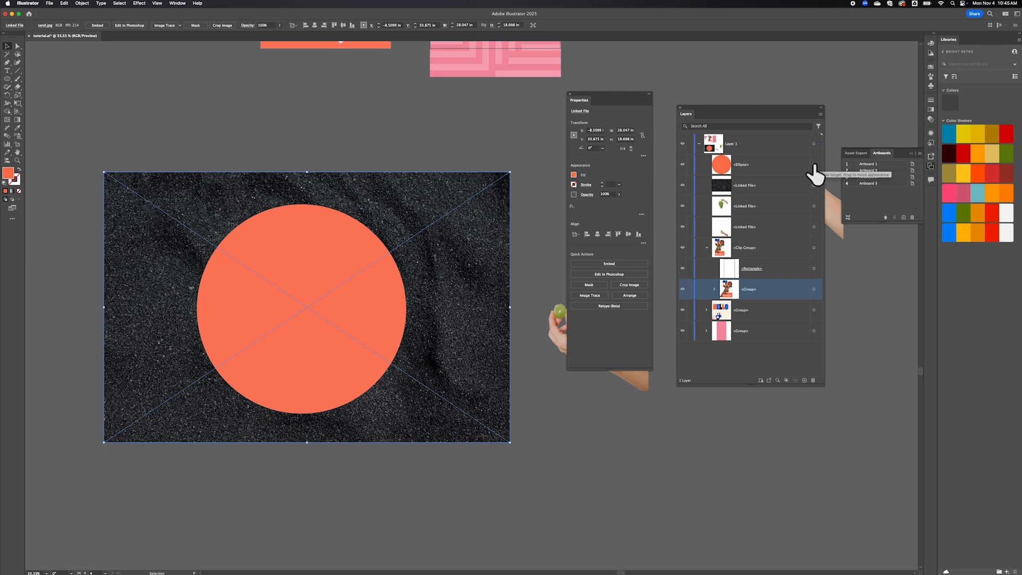
left_click(813, 165, "shift")
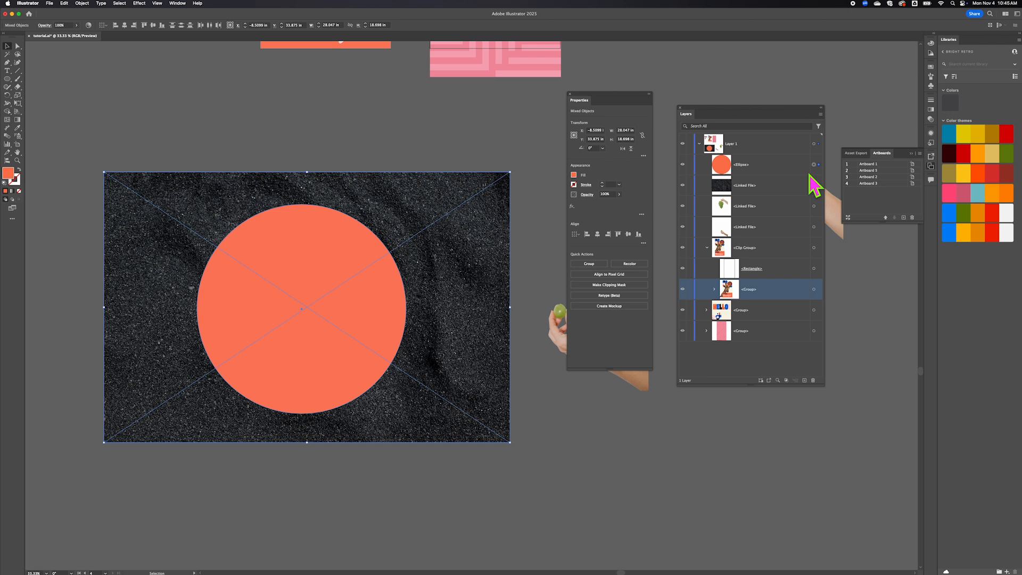
key("super+7")
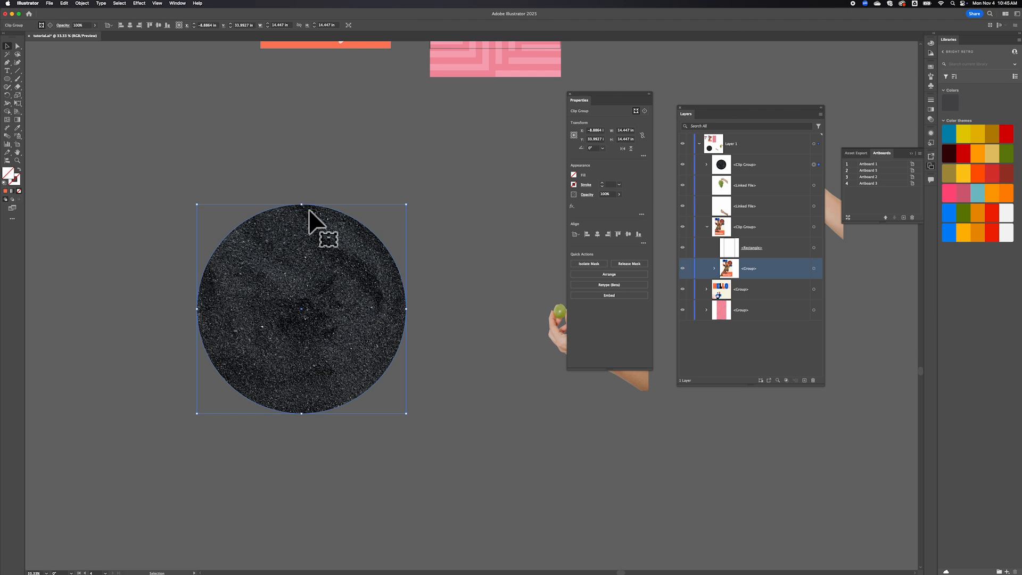
- Move the circular sand image onto the upper part of the pink patterned artboard and centre it horizontally on the artboard
left_click(504, 198)
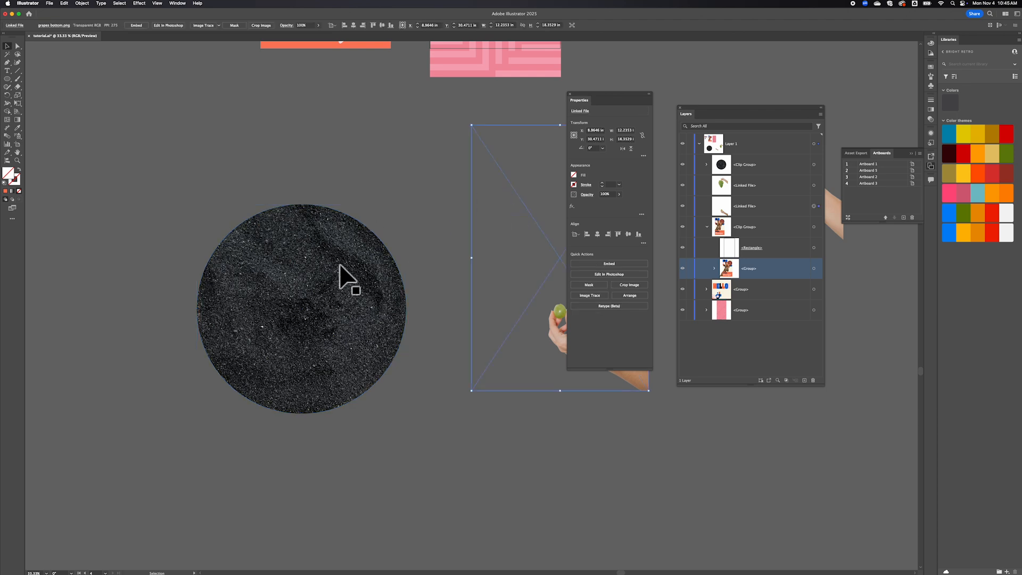
left_click(306, 261)
left_click_drag(298, 264, 478, 121)
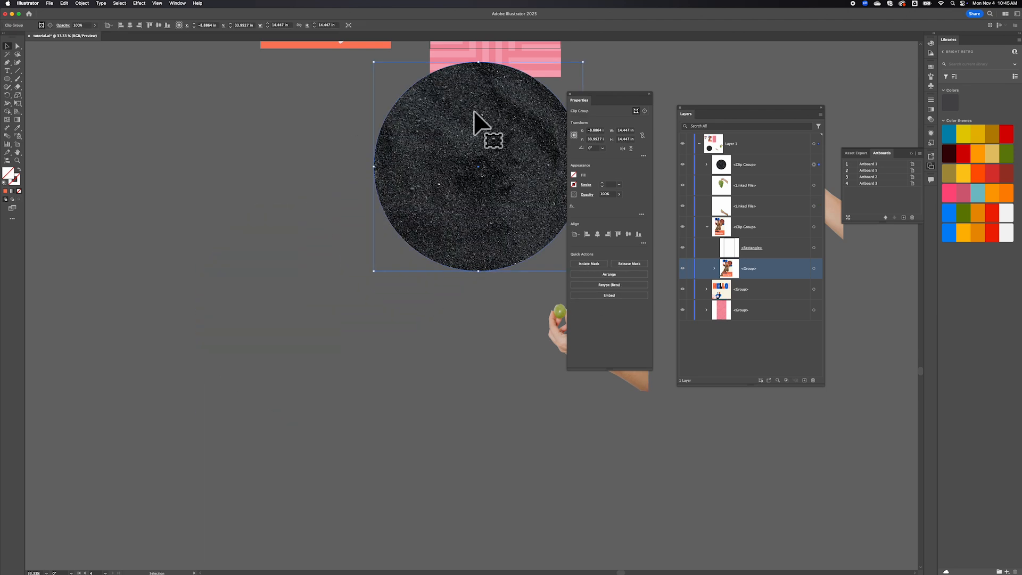
scroll(477, 122, "up", 5)
scroll(476, 122, "right", 3)
scroll(475, 122, "up", 2)
scroll(475, 122, "right", 1)
left_click_drag(326, 392, 341, 152)
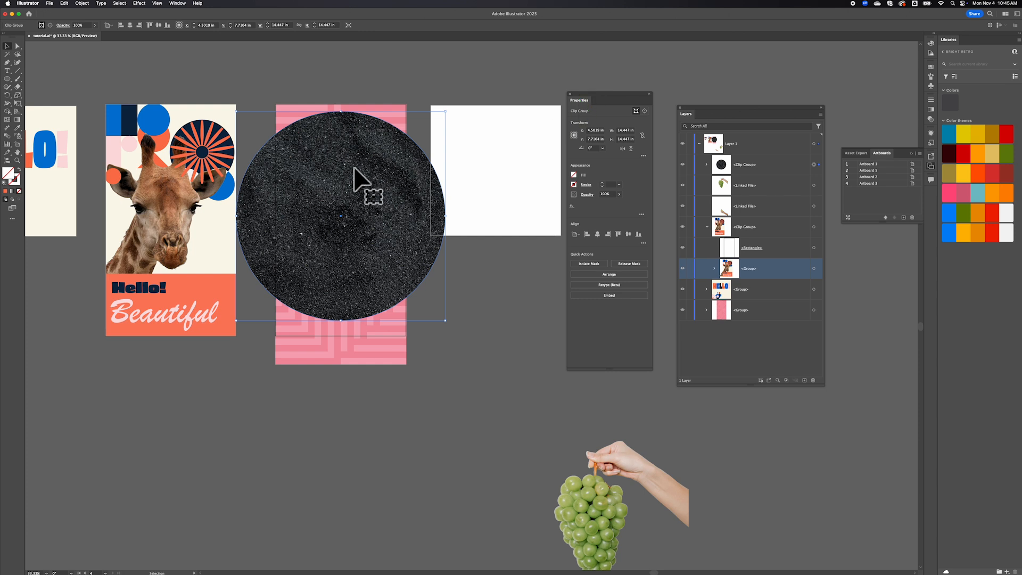
left_click(597, 235)
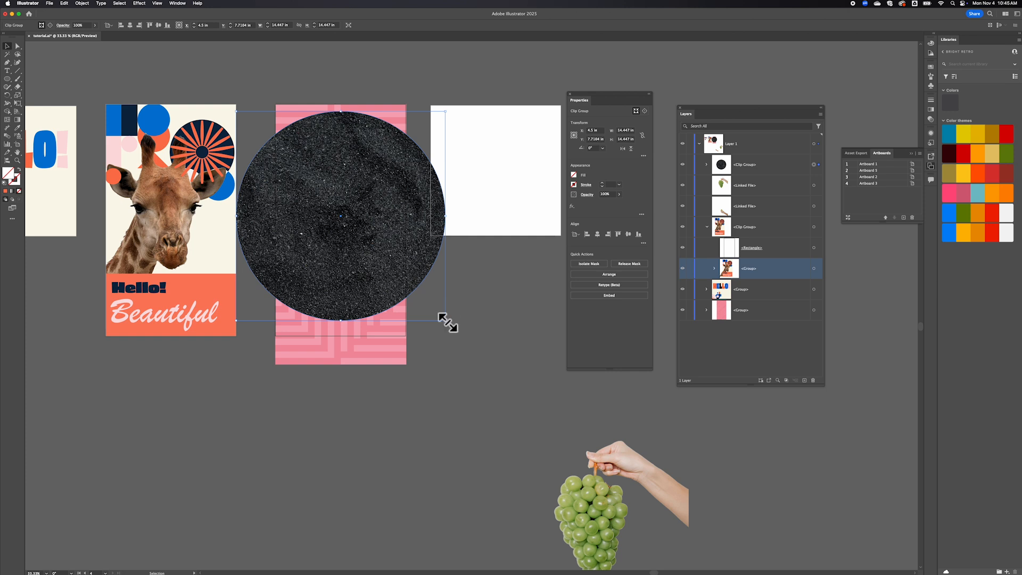
- Scale the circular sand image proportionally about its centre to about 10.7 in and move it up near the pink artboard's upper edge
left_click_drag(448, 322, 431, 294)
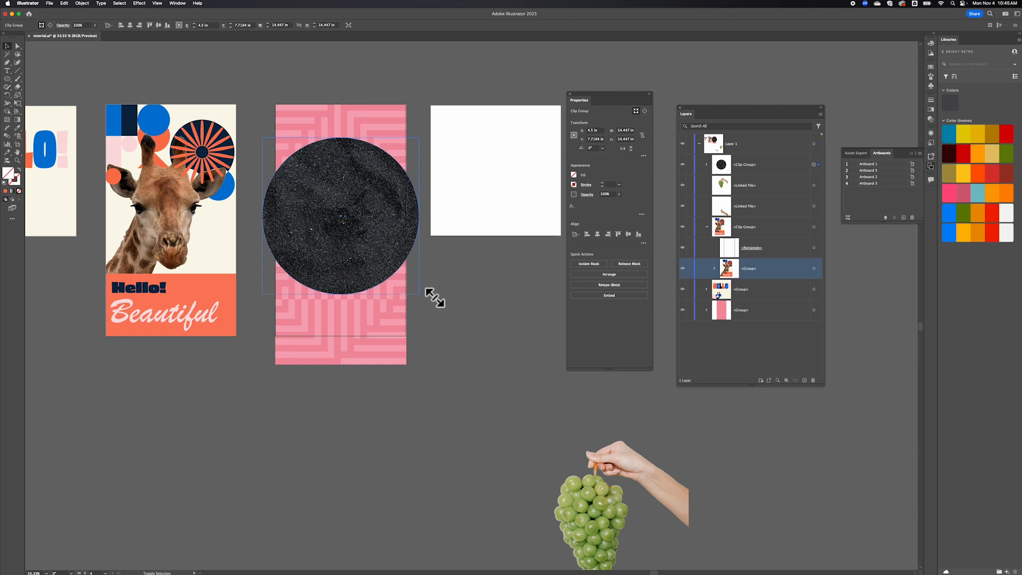
left_click_drag(362, 235, 362, 212)
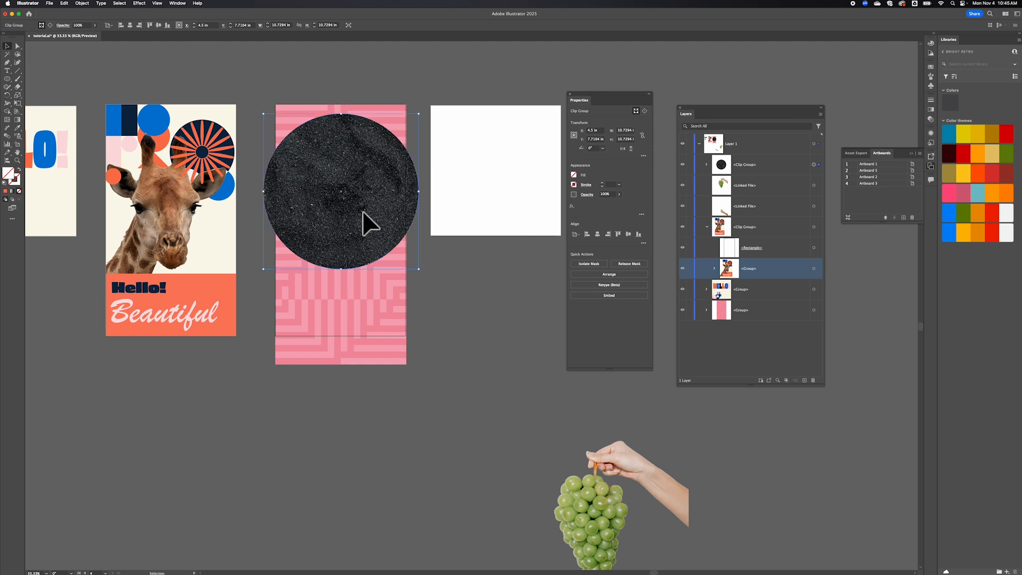
left_click(471, 431)
- Move the hand holding the grape bunch over the sand circle and bring it in front of the circle in the stacking order
left_click(585, 505)
left_click_drag(593, 513, 321, 177)
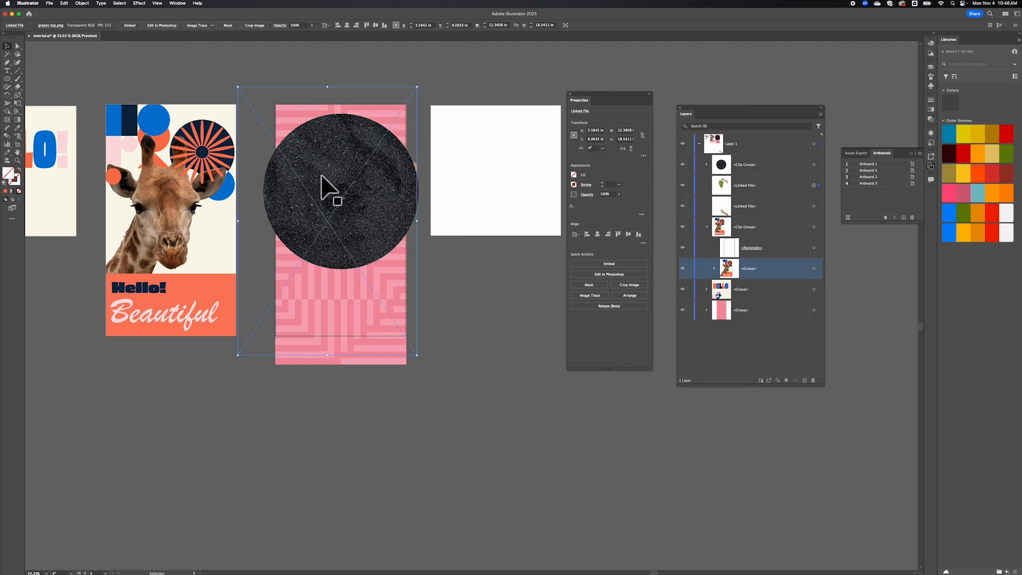
left_click(765, 186)
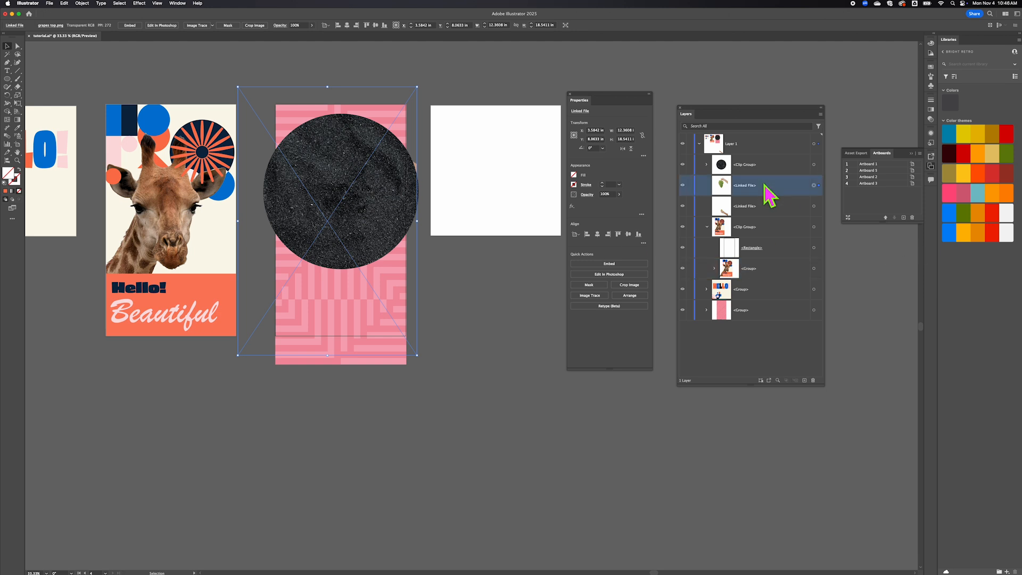
left_click_drag(761, 188, 764, 159)
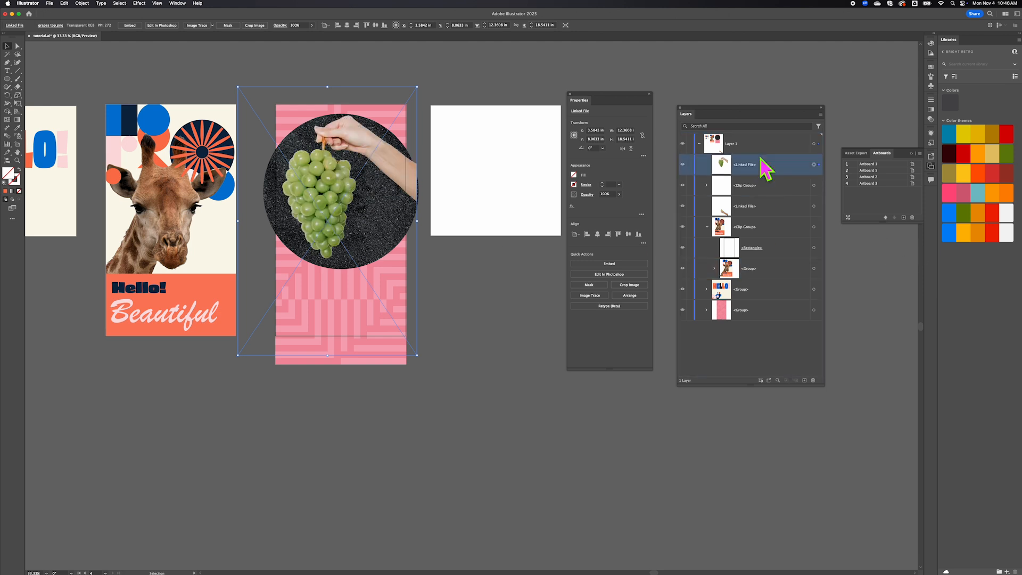
- Scale the grape bunch image to about 10.5 by 15.7 in and centre the grapes within the sand circle
left_click_drag(315, 190, 332, 189)
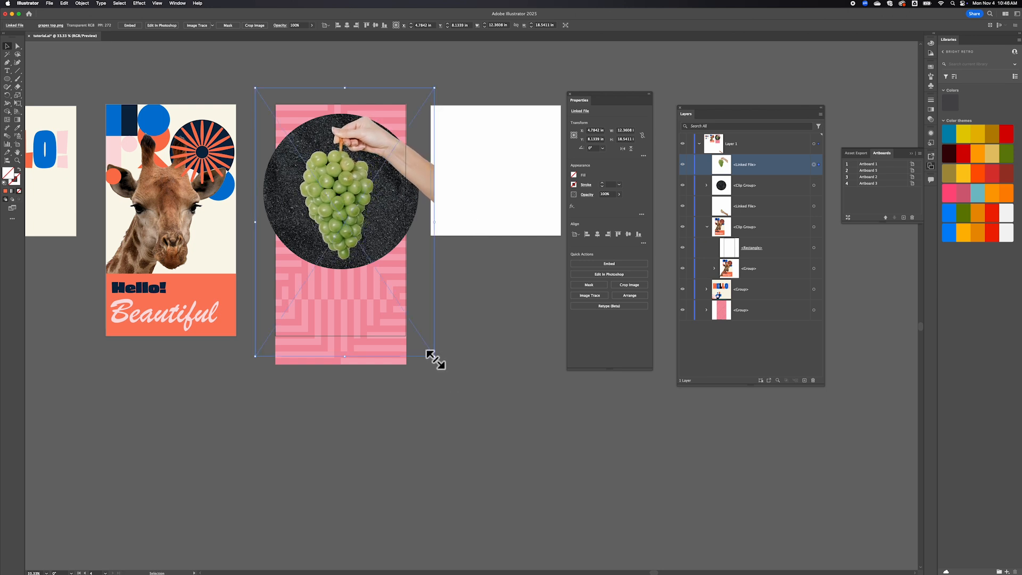
left_click_drag(435, 359, 415, 330)
left_click_drag(337, 197, 337, 167)
left_click(467, 353)
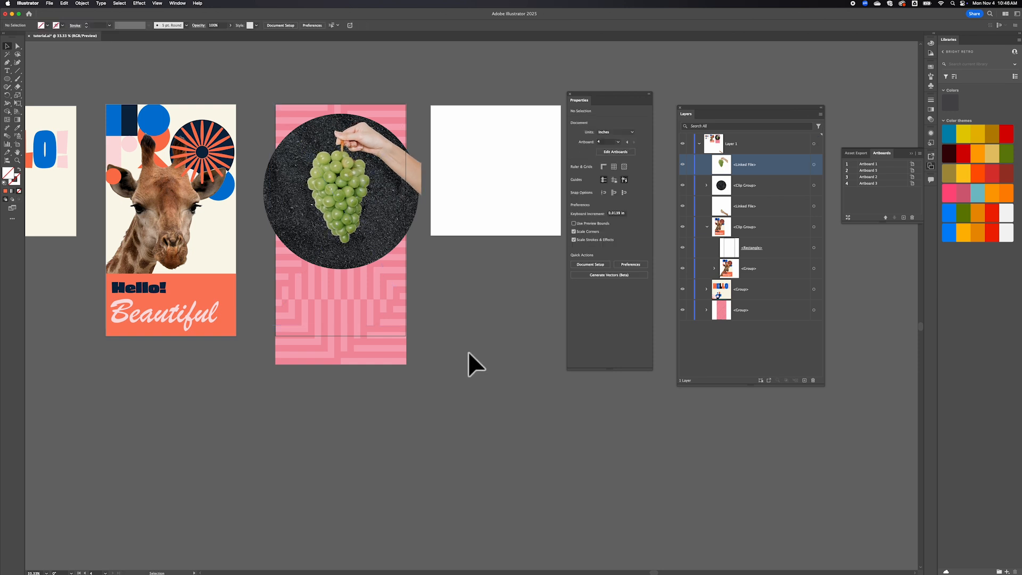
- Move the hand holding the single grape onto the lower part of the pink artboard, below the sand circle
scroll(392, 406, "down", 5)
left_click_drag(448, 529, 411, 217)
scroll(379, 292, "up", 3)
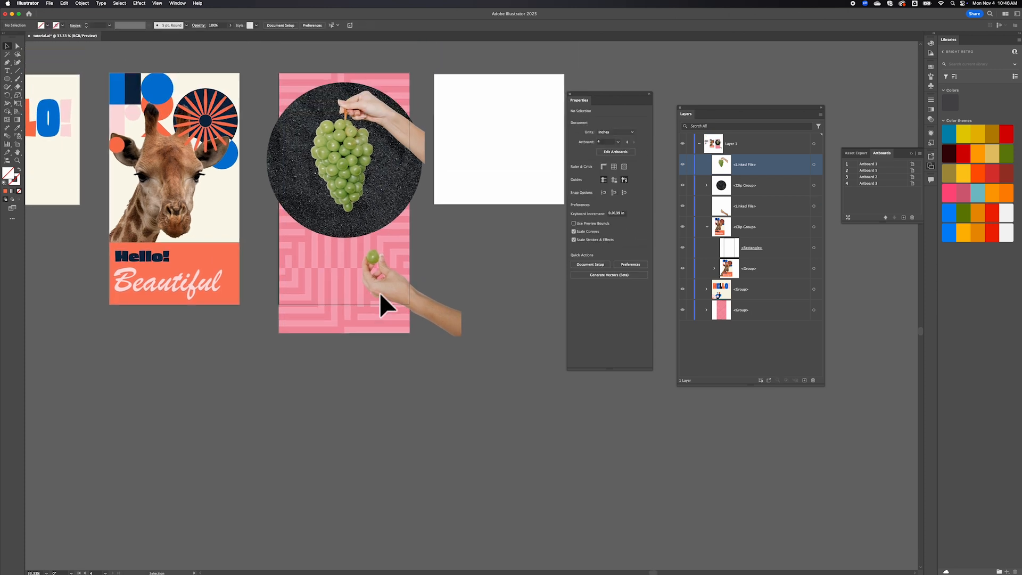
left_click_drag(449, 337, 364, 321)
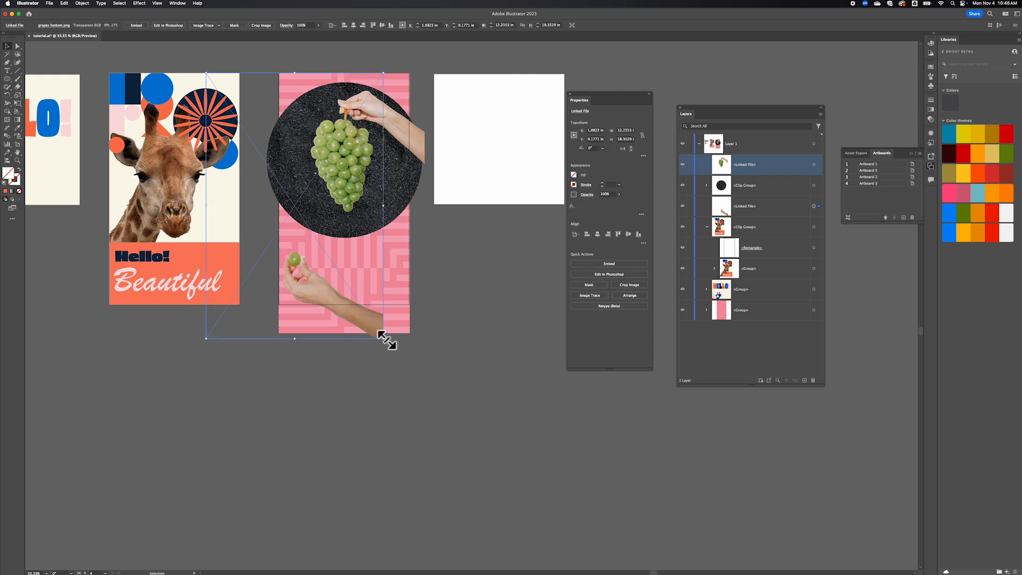
- Scale the single-grape hand image proportionally about its centre to about 9.7 by 14.5 in
left_click_drag(384, 338, 365, 308)
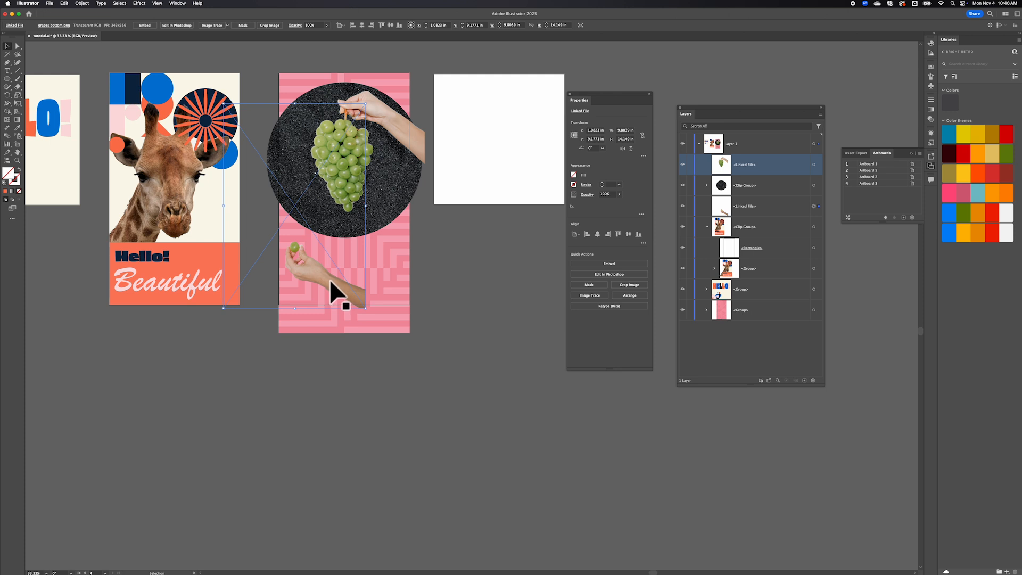
key("super+z")
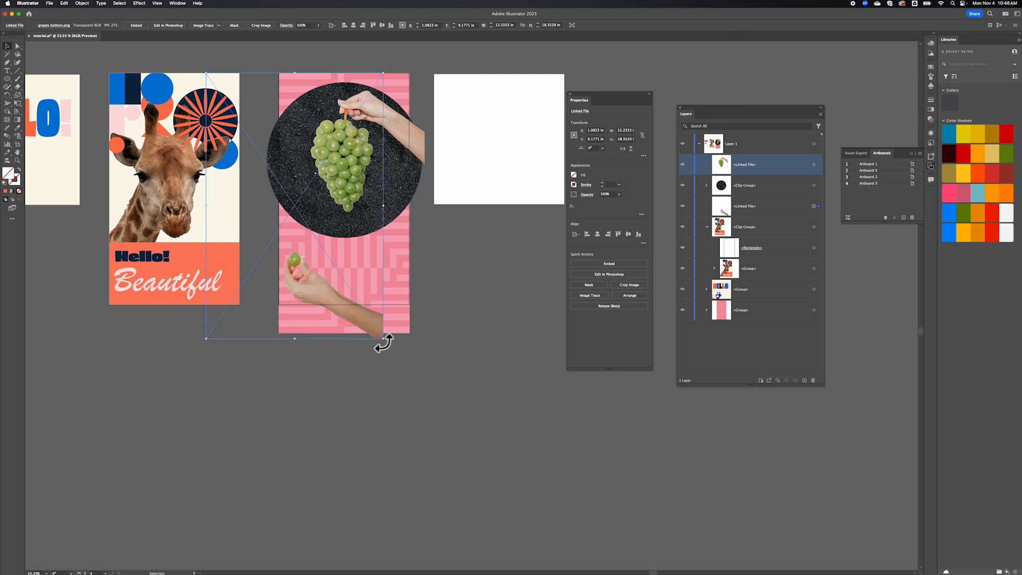
left_click_drag(384, 339, 366, 311)
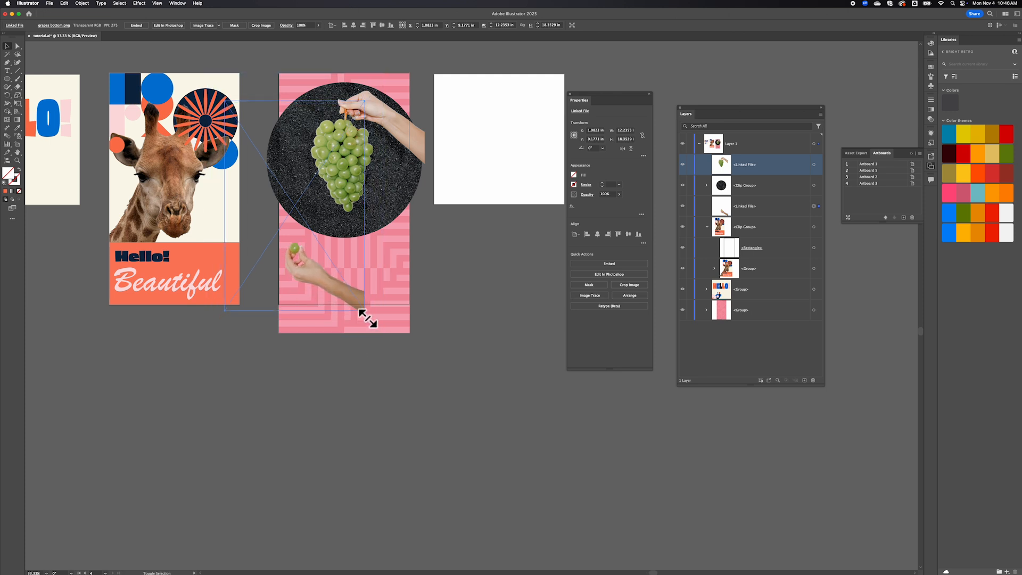
- Select the single-grape hand beneath the overlapping grape bunch image and nudge it down toward the pink artboard's lower edge
mouse_move(321, 274)
left_mouse_down()
mouse_move(321, 288)
mouse_move(318, 277)
left_mouse_up()
left_click(318, 278)
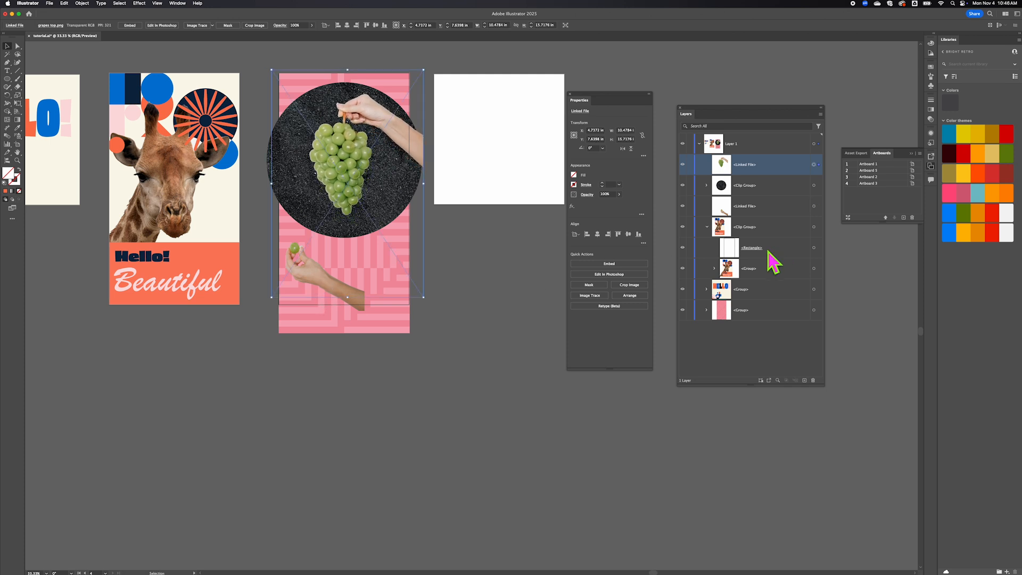
left_click(814, 206)
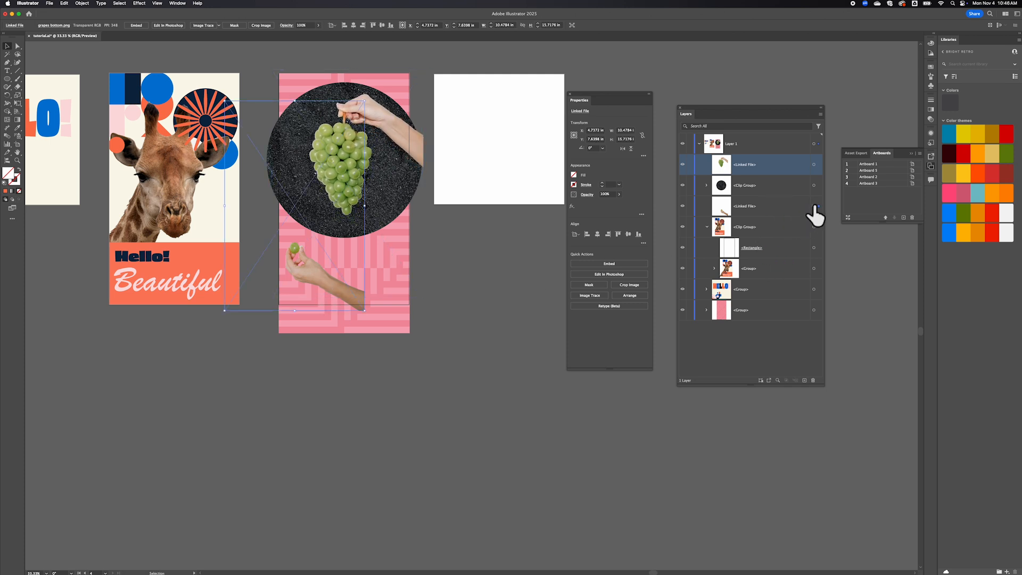
mouse_move(311, 266)
left_mouse_down()
mouse_move(308, 280)
mouse_move(310, 264)
left_mouse_up()
left_click(310, 263)
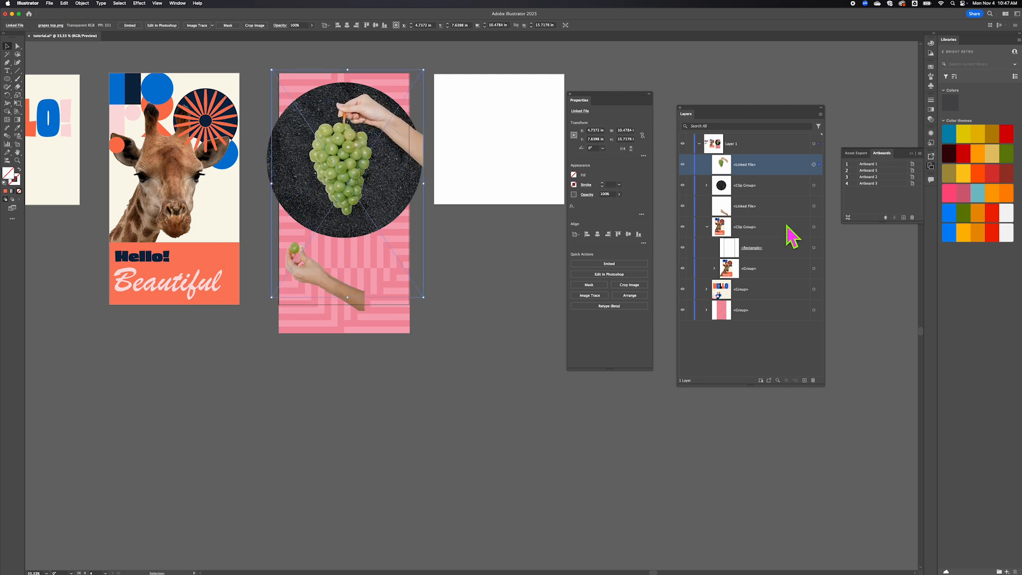
left_click(813, 206)
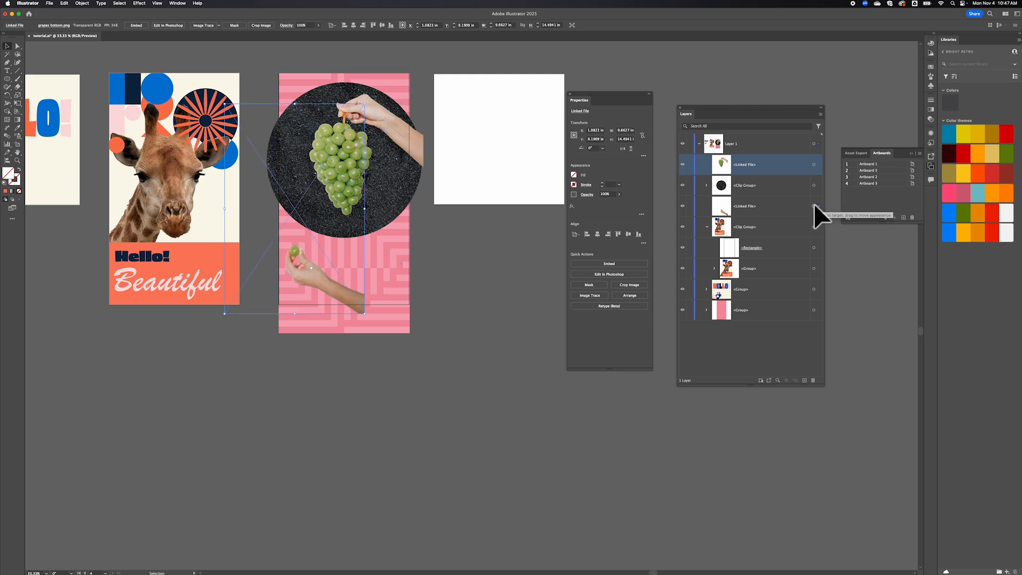
key("Down")
key("Down")
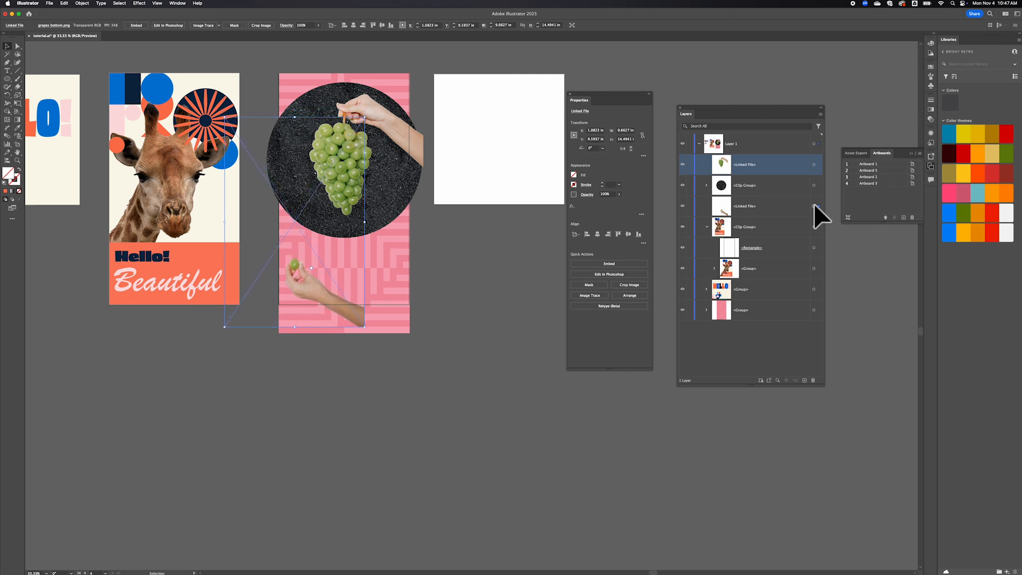
left_click(469, 283)
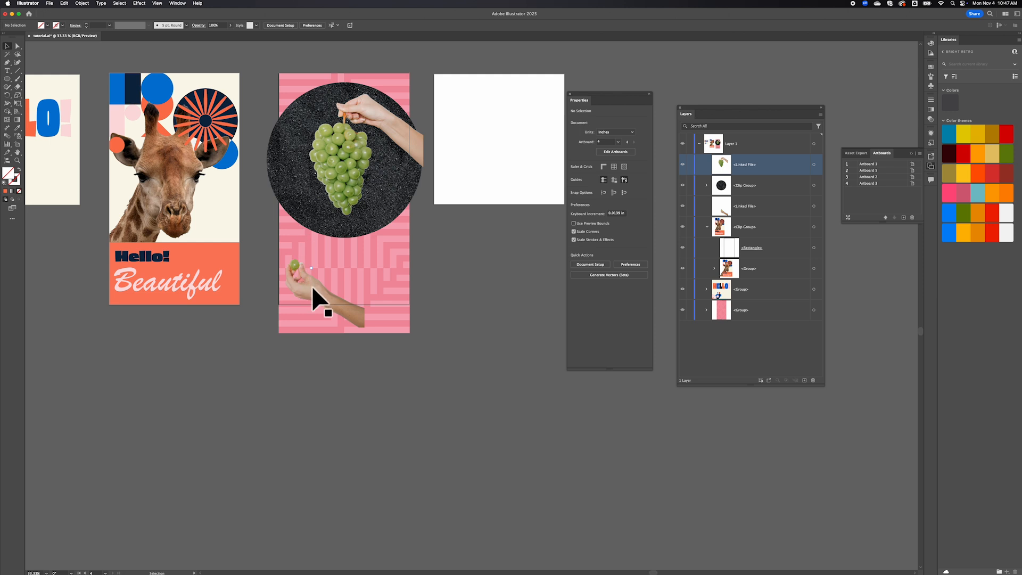
- Add a Multiply Drop Shadow effect to the single-grape hand image and lower the shadow's opacity to 55%
left_click(813, 206)
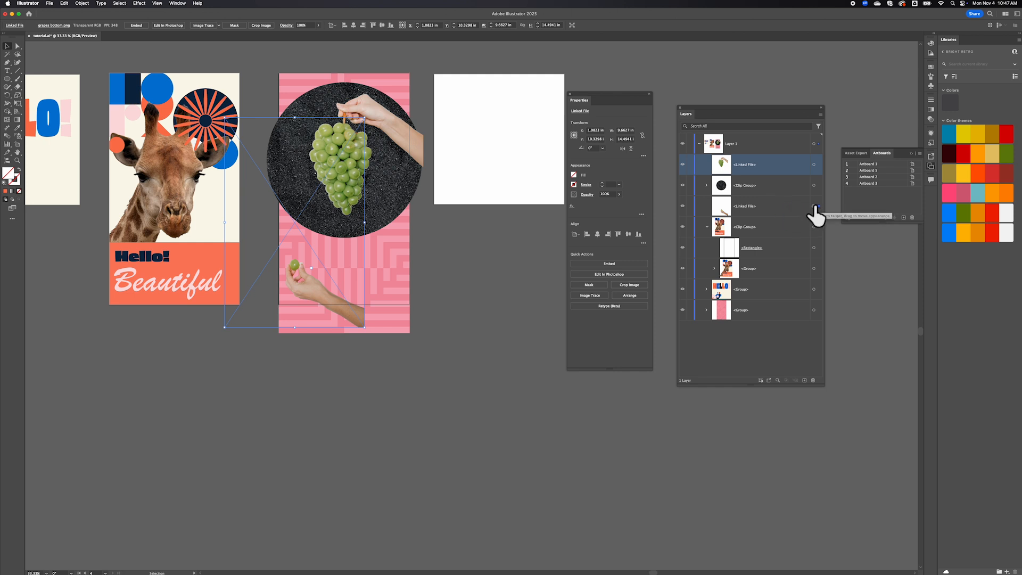
left_click(140, 4)
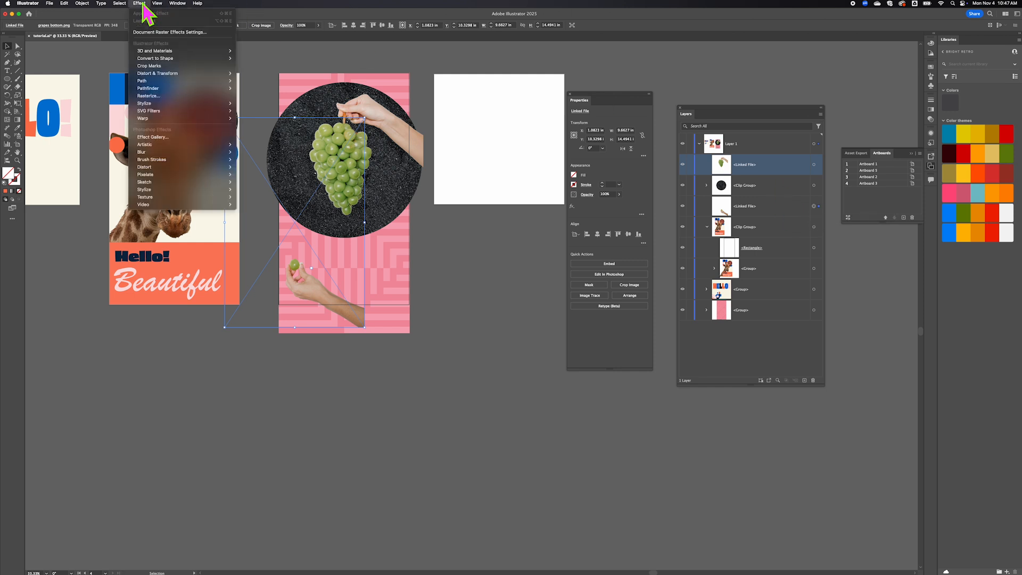
mouse_move(147, 90)
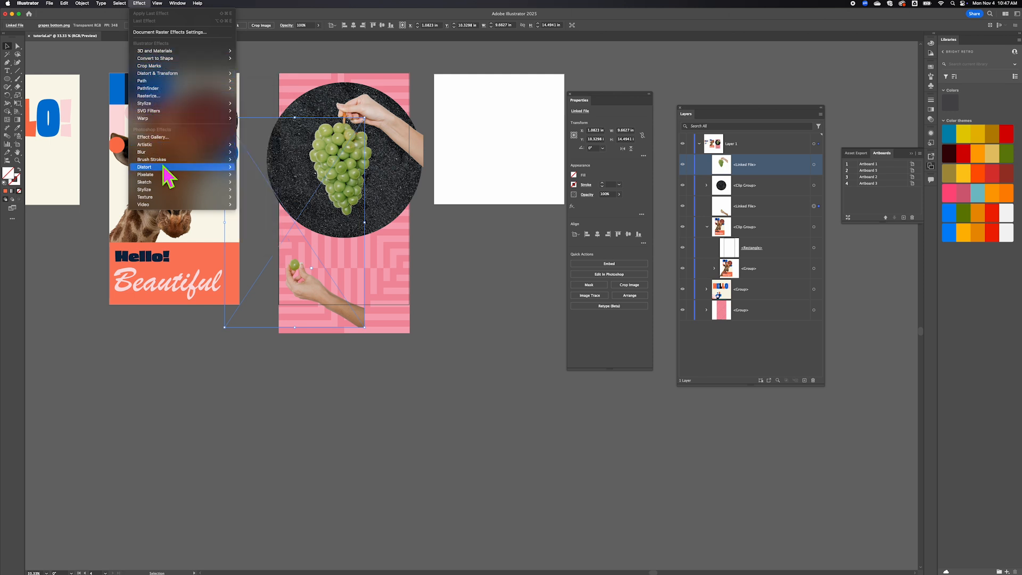
mouse_move(160, 190)
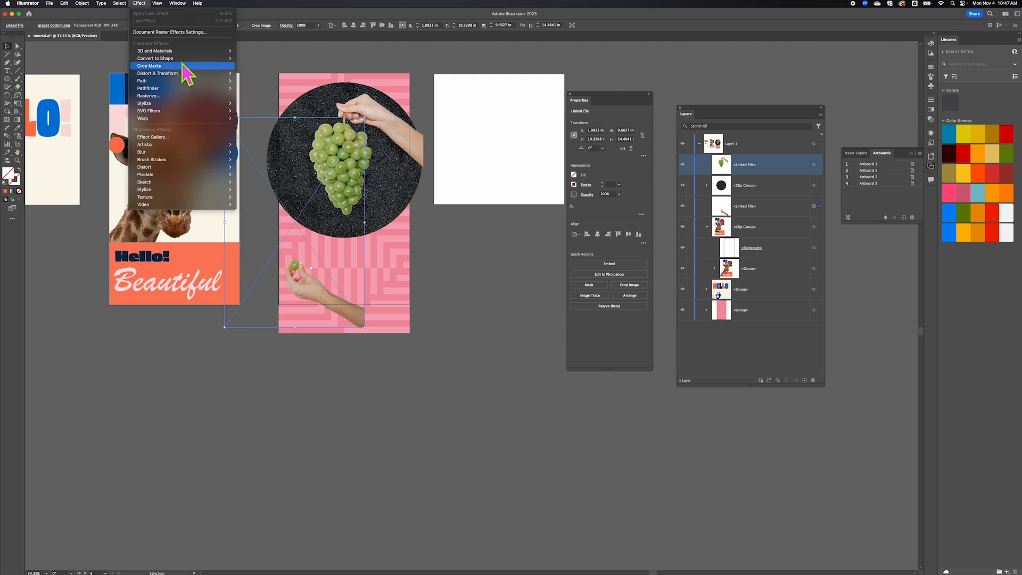
mouse_move(178, 106)
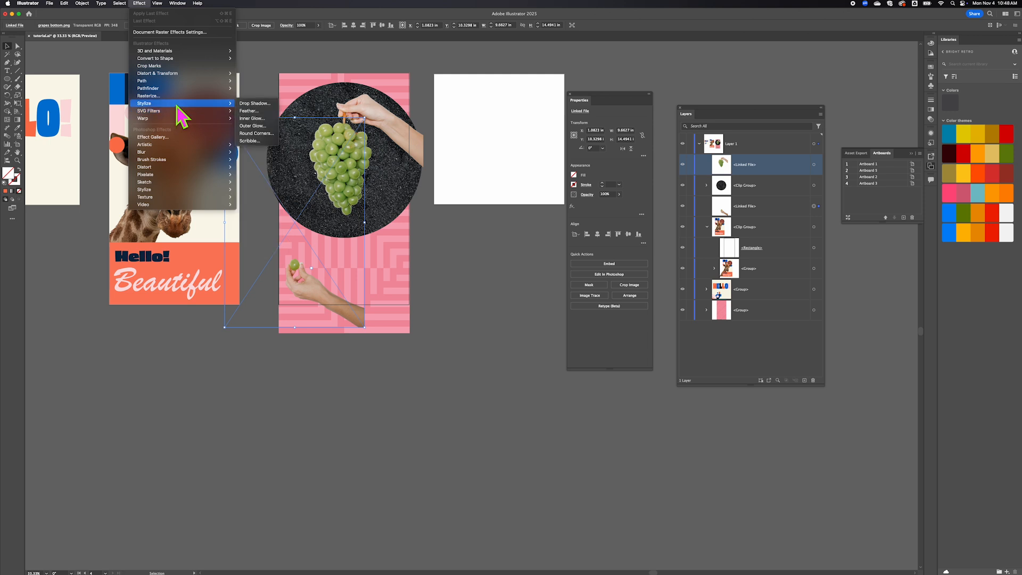
left_click(248, 105)
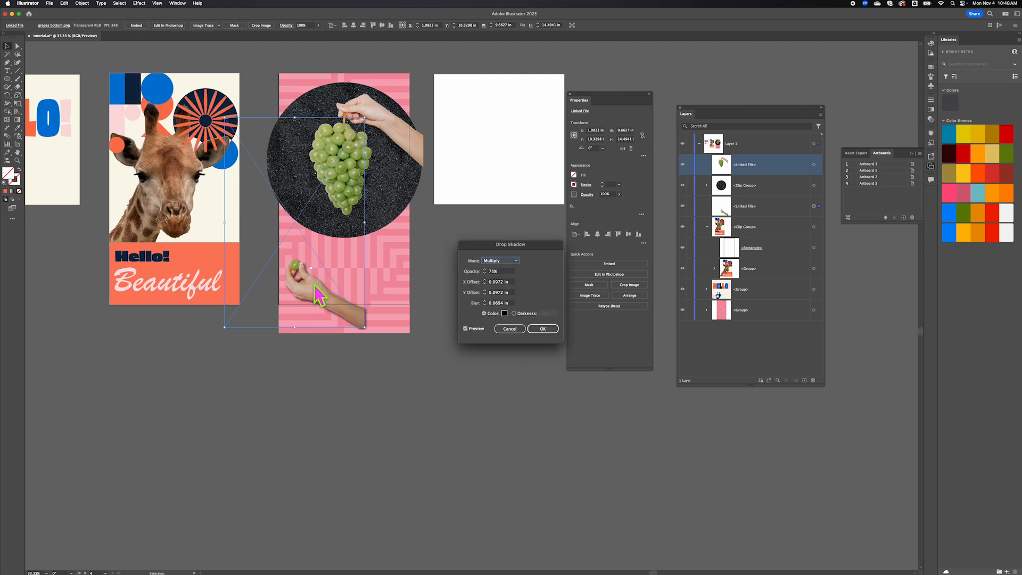
left_click(484, 273)
left_click(484, 273)
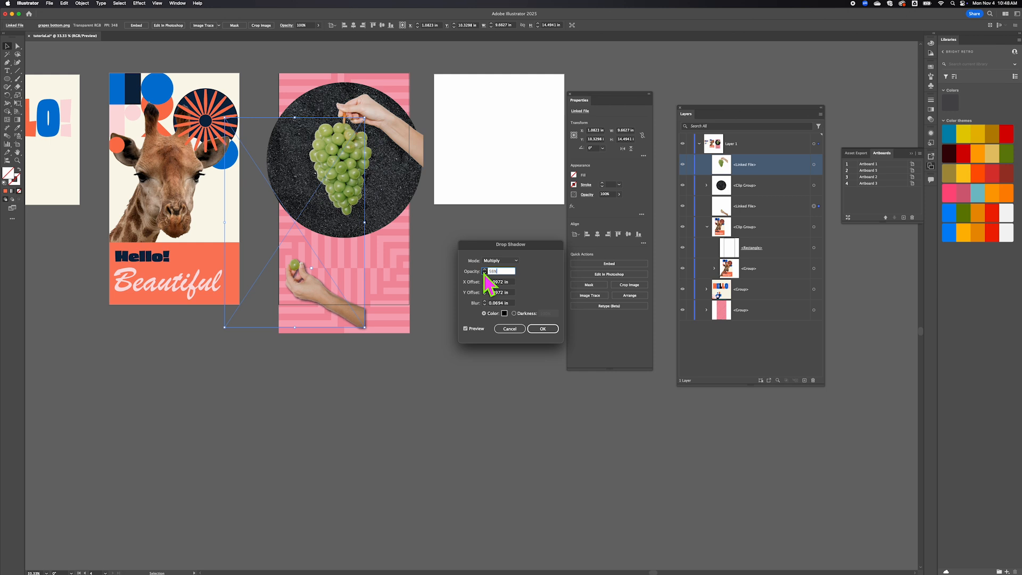
- Set the hand's drop shadow blur to 0.125 in, fine-tune its opacity, apply the effect and clear the selection
left_click(484, 301)
left_click(485, 301)
left_click(484, 301)
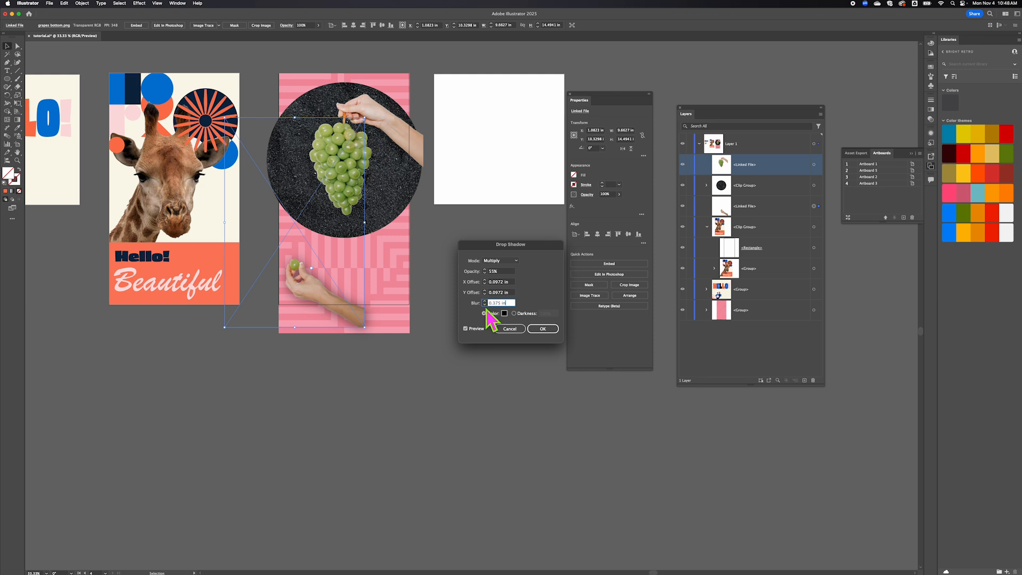
left_click(484, 304)
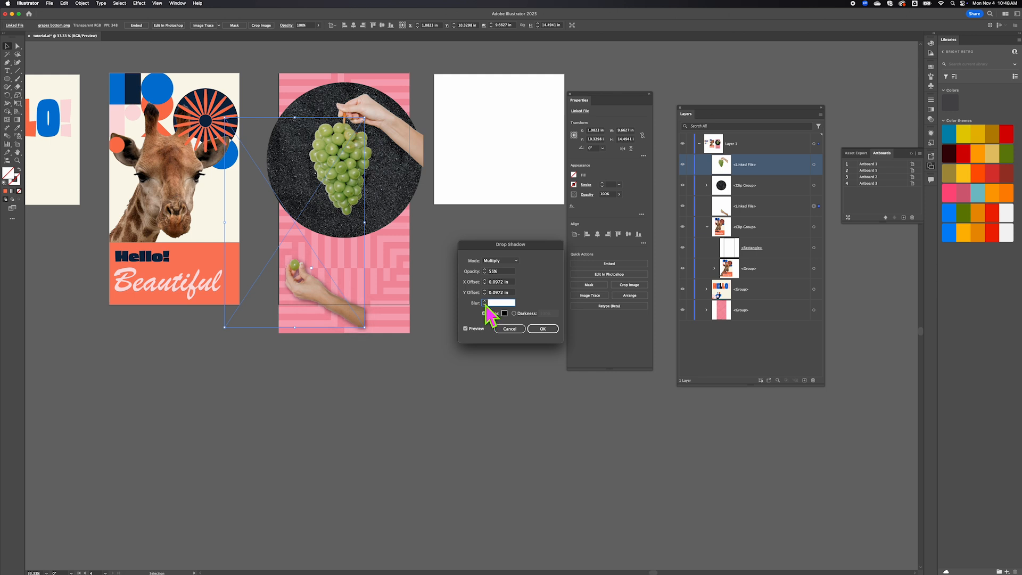
left_click(484, 304)
left_click(484, 301)
left_click(485, 270)
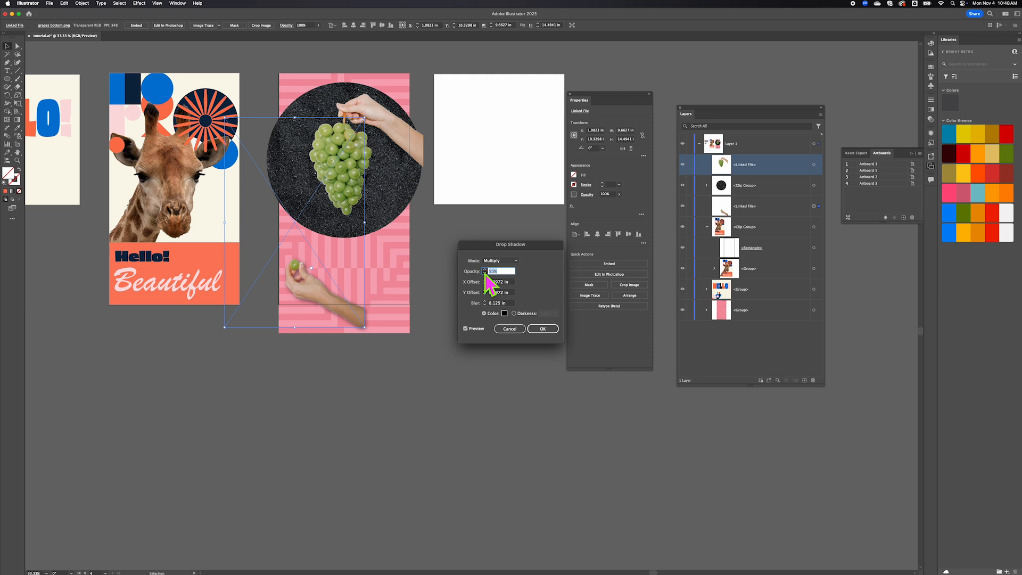
left_click(485, 273)
left_click(485, 269)
left_click(543, 328)
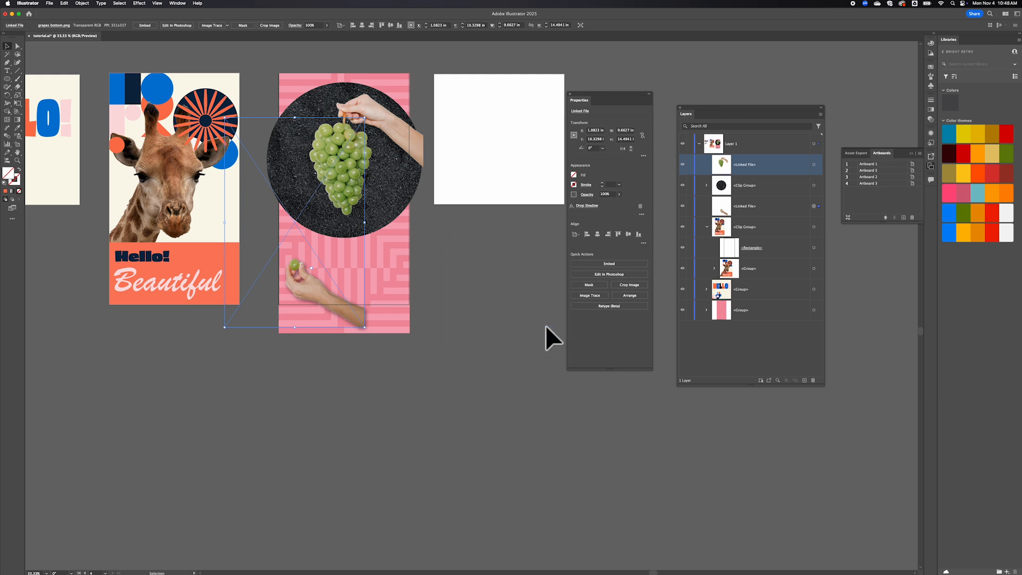
left_click(452, 292)
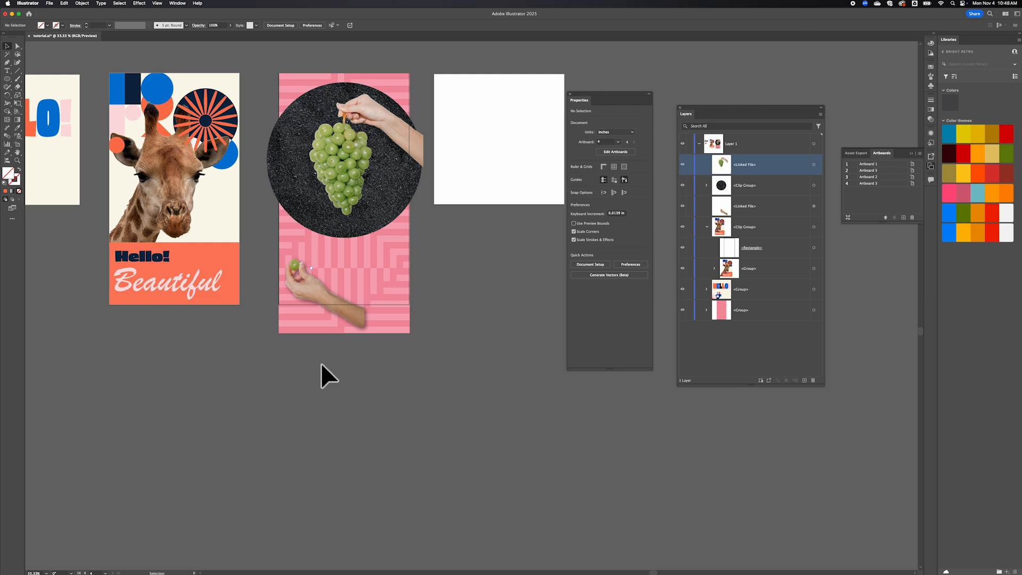
- Create an area text frame over the lower part of the sand circle containing "Space Grapes"
left_click(8, 71)
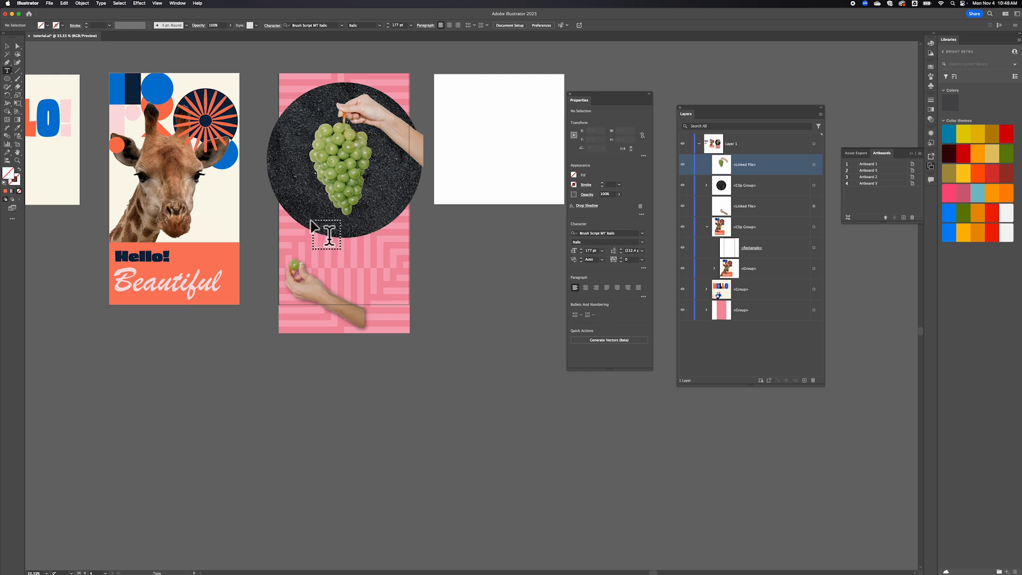
left_click_drag(304, 214, 407, 275)
type("Spac")
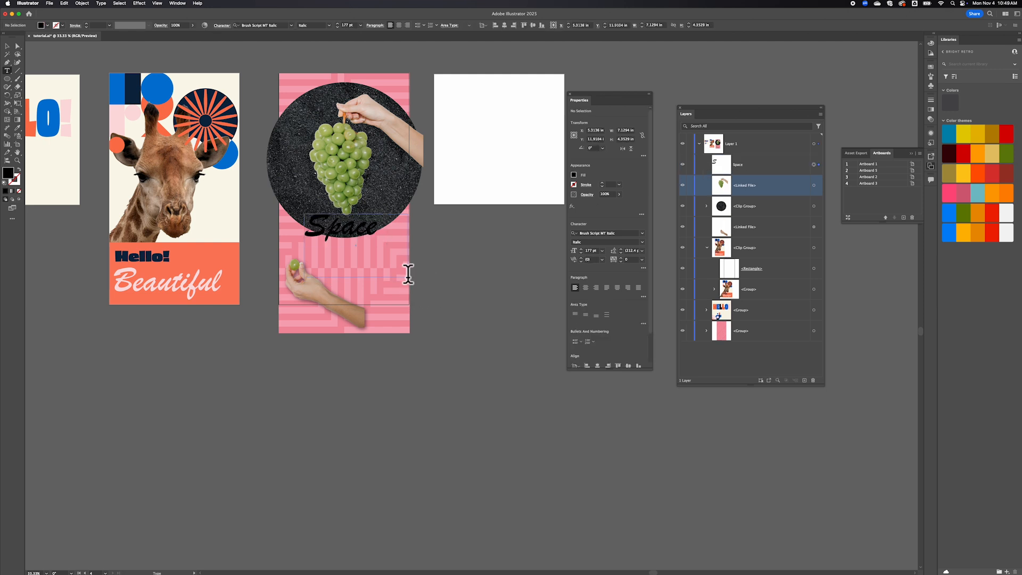
type("e Grapes")
- Select all the text in the "Space Grapes" frame and reduce its font size to about 140 pt
left_click(64, 4)
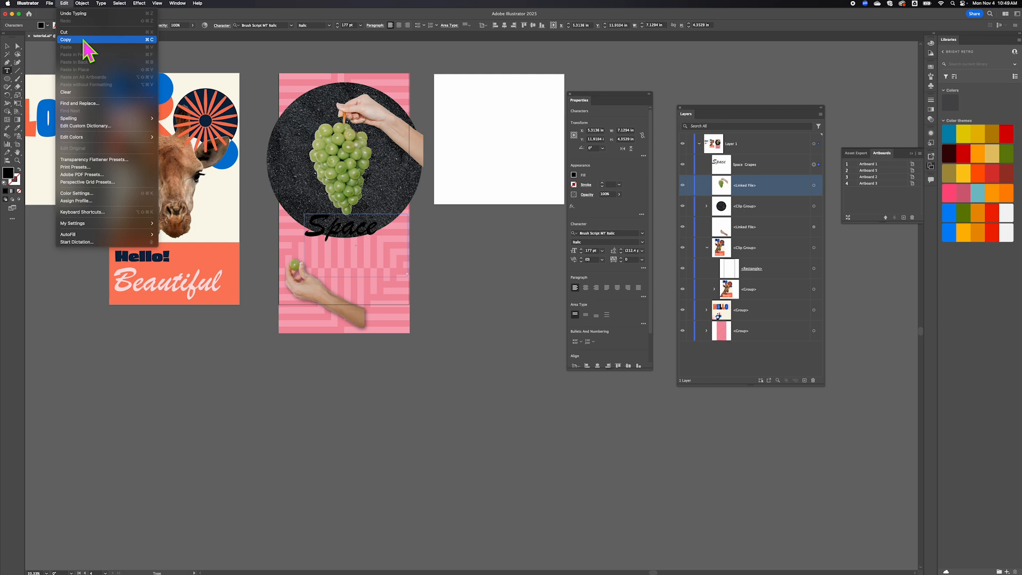
mouse_move(122, 6)
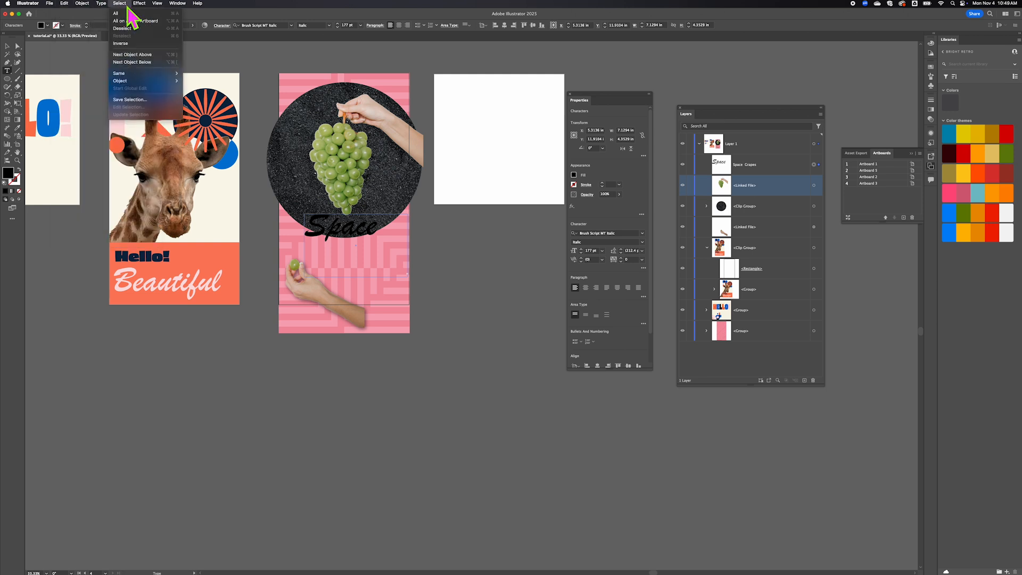
left_click(122, 21)
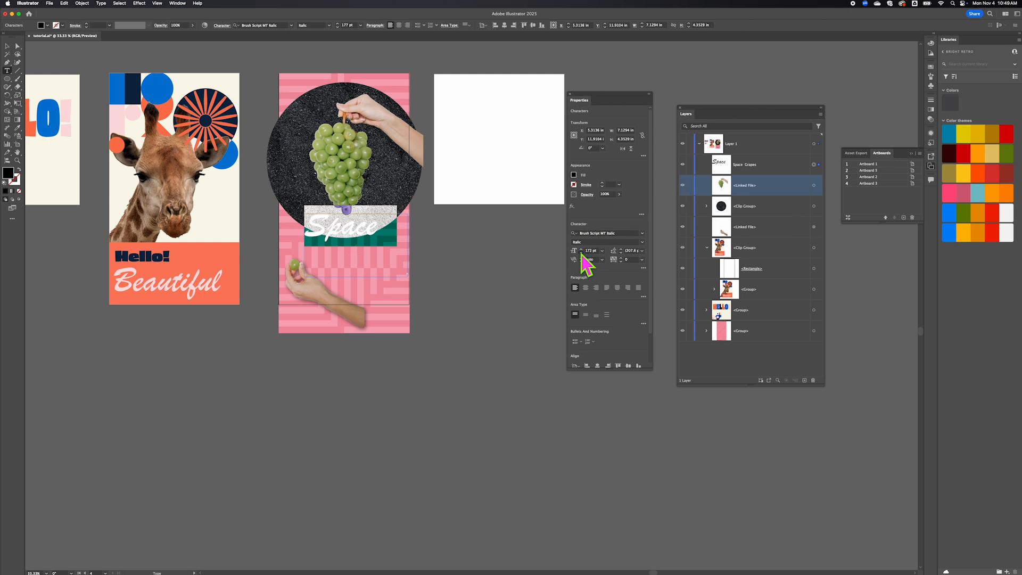
left_click(581, 253)
left_click(581, 253)
left_click(581, 252)
left_click(581, 253)
left_click(581, 253)
- Clear the script font filter and set the "Space Grapes" text in Domus Titling Extrabold
left_click(642, 233)
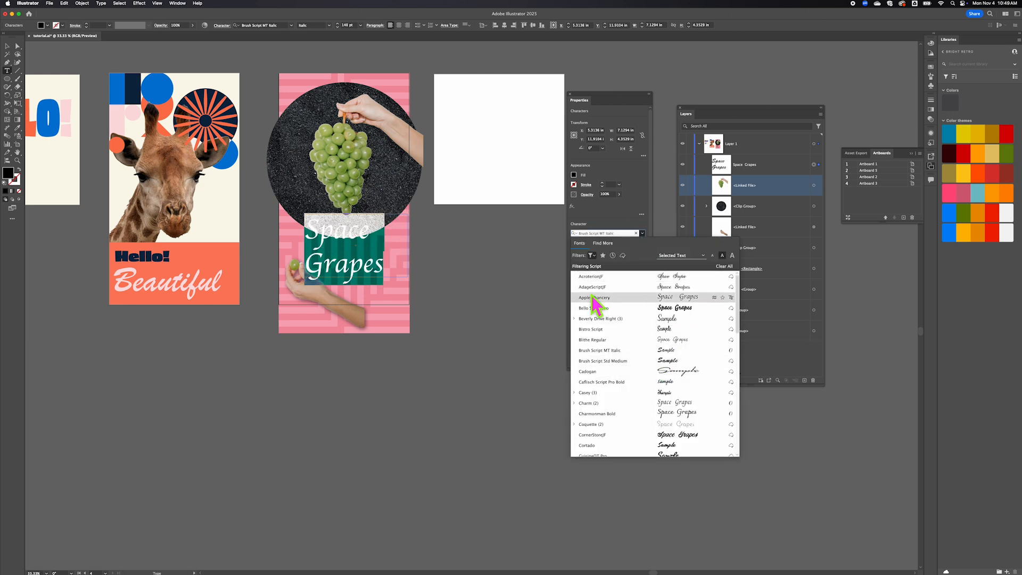
left_click(592, 256)
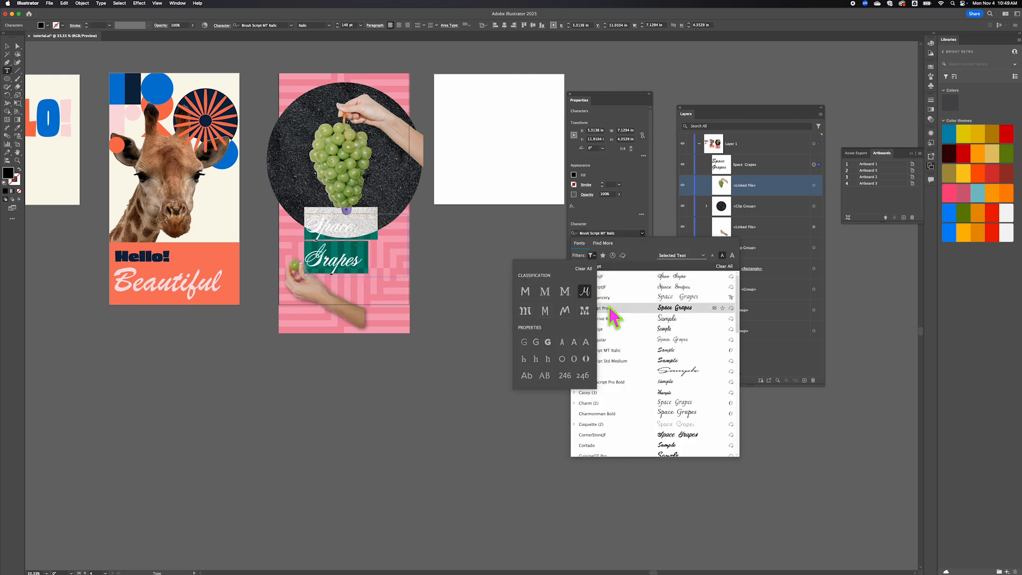
left_click(586, 270)
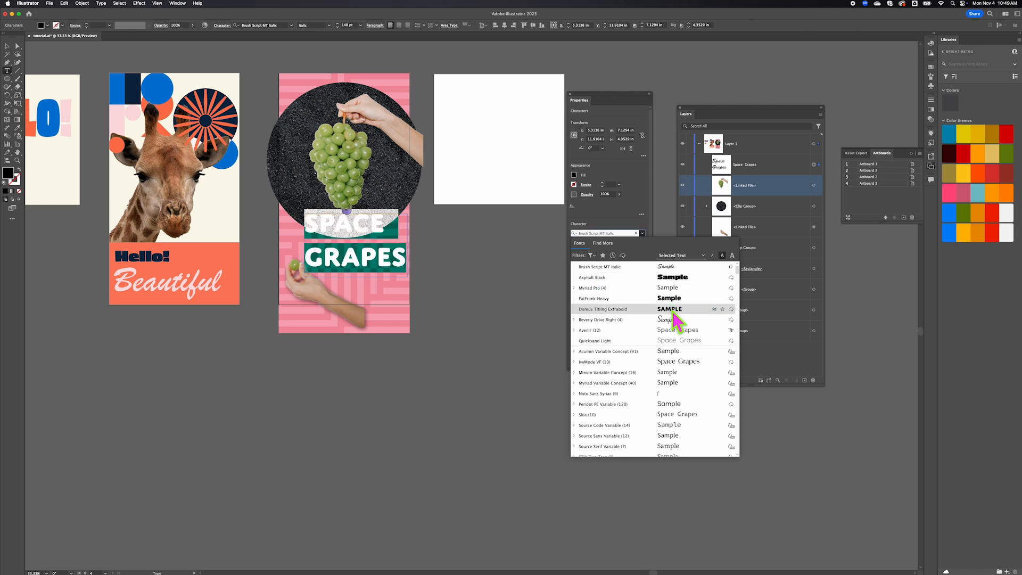
left_click(673, 311)
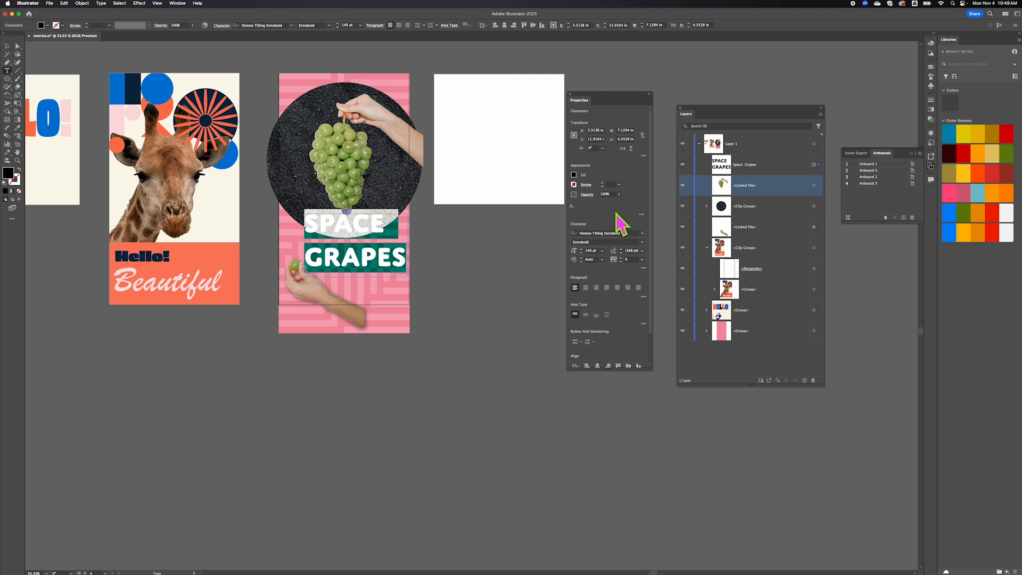
- Set the font size of the "Space Grapes" text to 112 pt
left_click(581, 252)
left_click(580, 252)
left_click(581, 252)
left_click(580, 253)
left_click(580, 252)
left_click(580, 252)
left_click(581, 252)
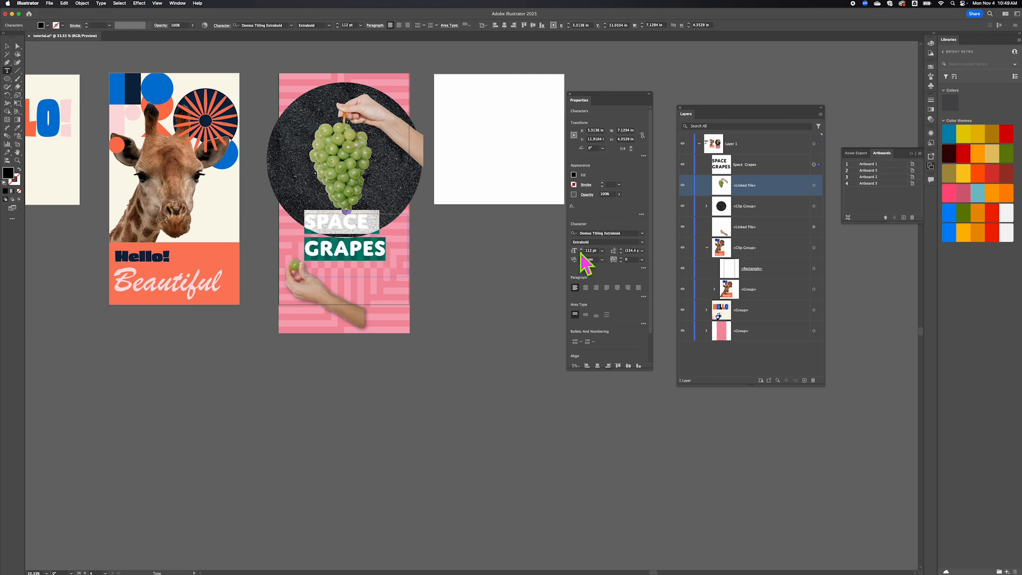
- Tighten the leading of the two-line "Space Grapes" text to 102 pt
left_click(621, 253)
left_click(621, 252)
left_click(621, 253)
left_click(621, 253)
left_click(621, 253)
left_click(621, 253)
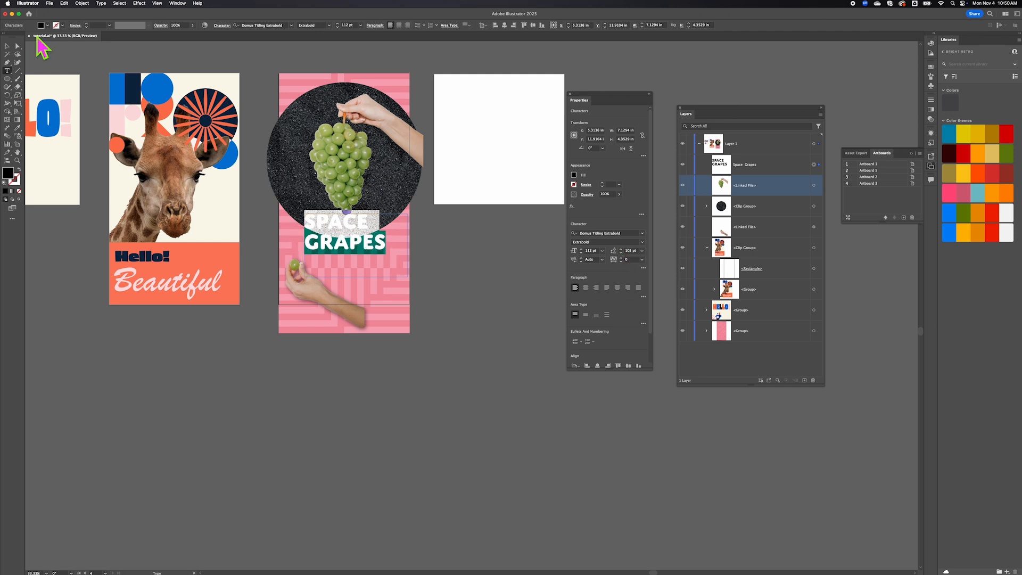
- Move the "Space Grapes" text below the sand circle, beside the hand holding the single grape, and deselect it
left_click(7, 47)
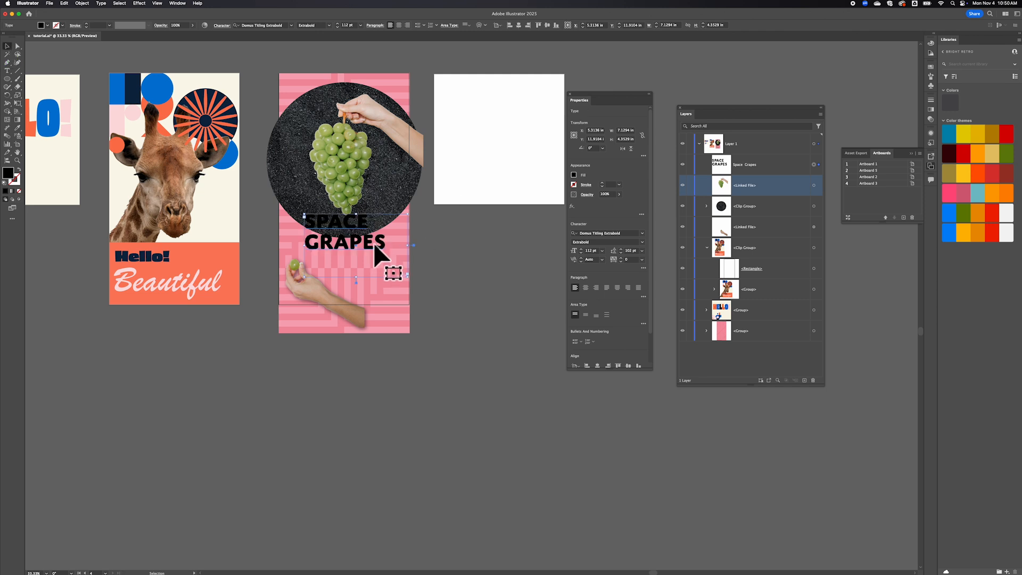
left_click_drag(378, 240, 396, 273)
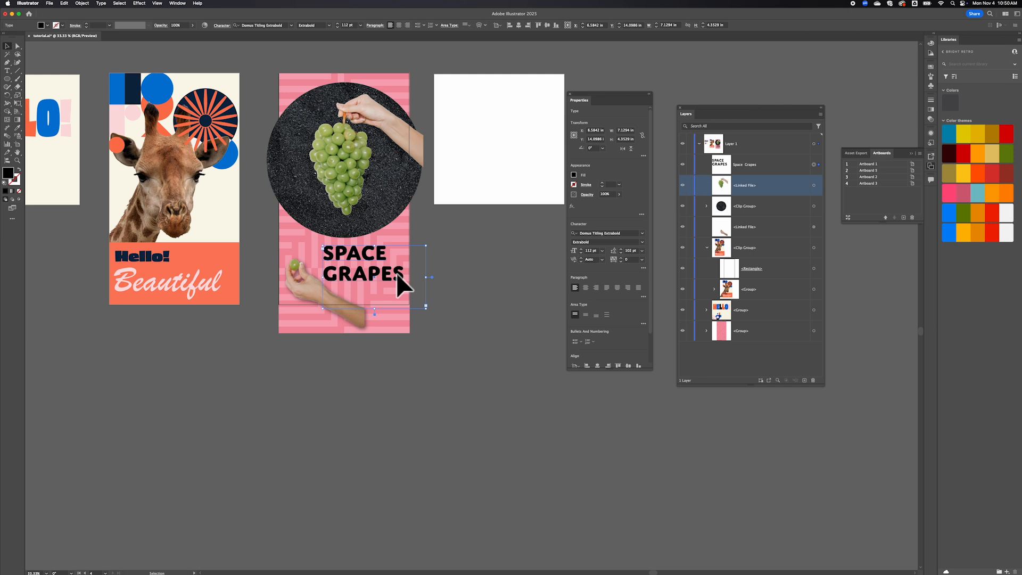
left_click_drag(387, 277, 384, 275)
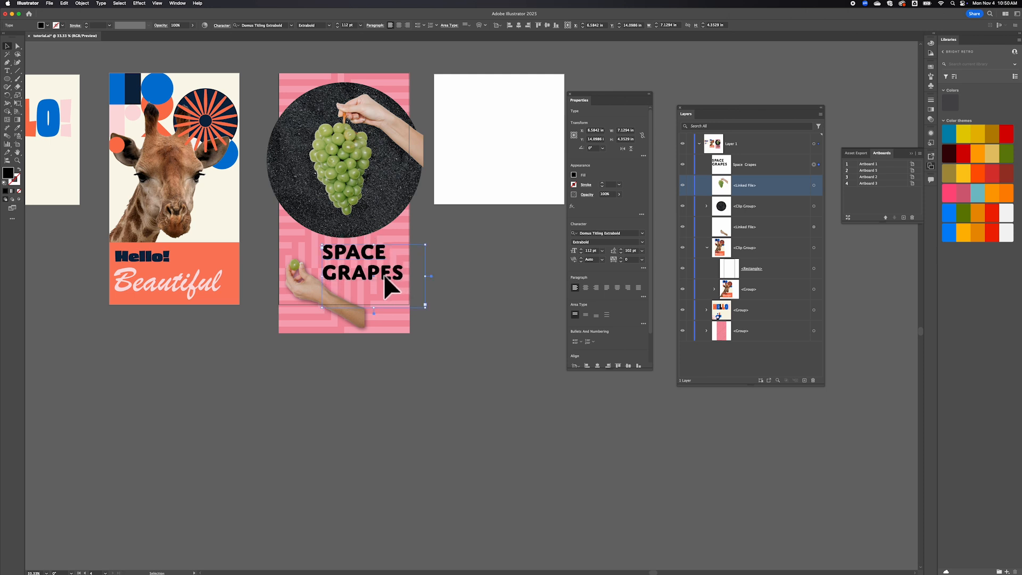
left_click(468, 263)
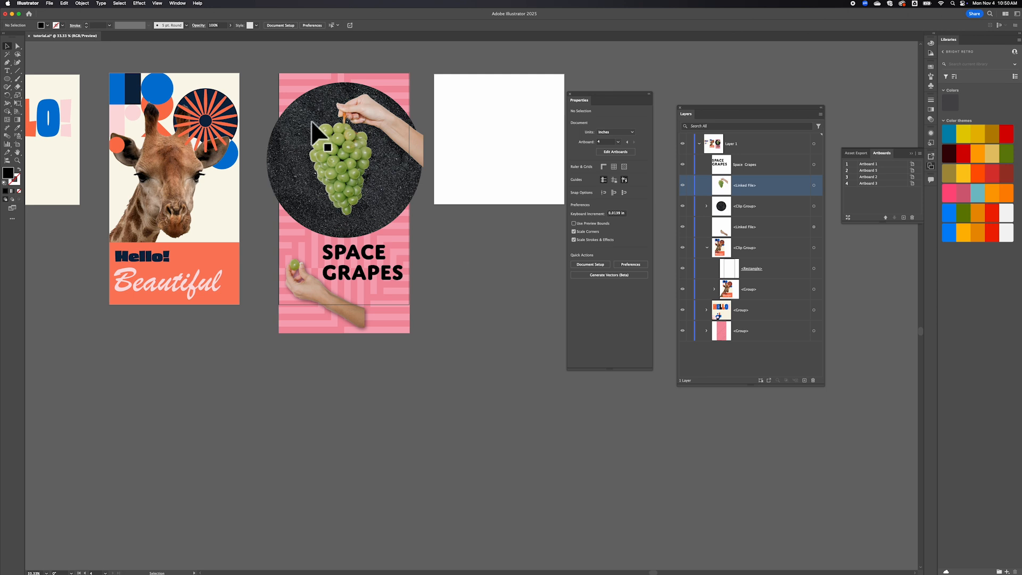
- Select all the artwork on the pink artboard, including the text and images, and group it
scroll(333, 168, "right", 3)
scroll(333, 167, "up", 1)
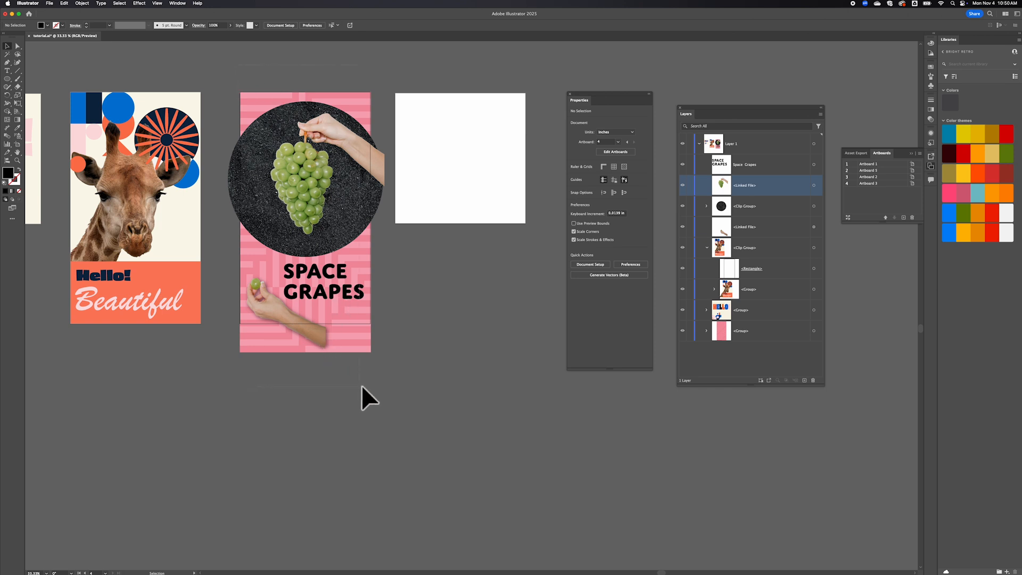
left_click_drag(387, 385, 387, 385)
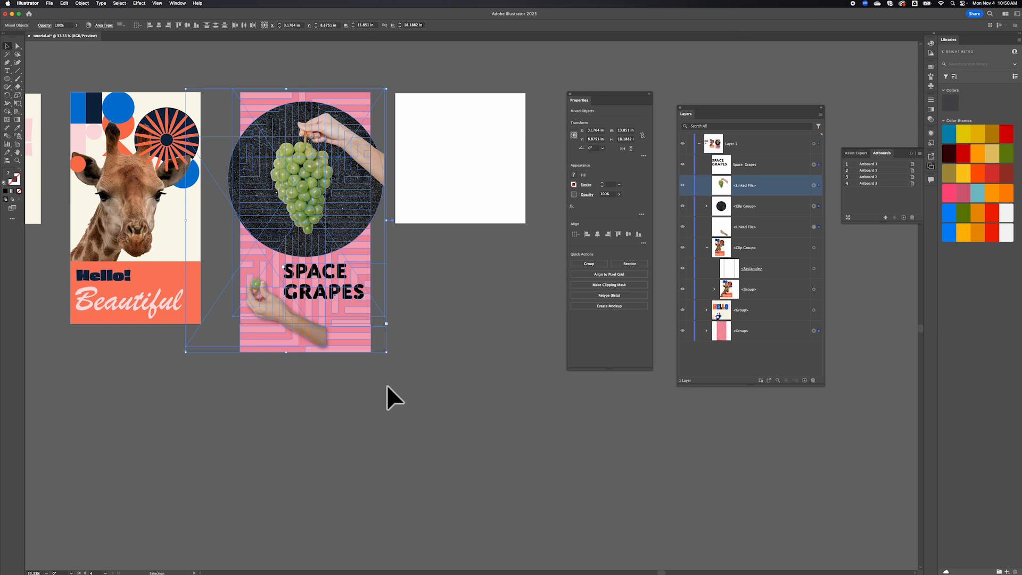
key("super+g")
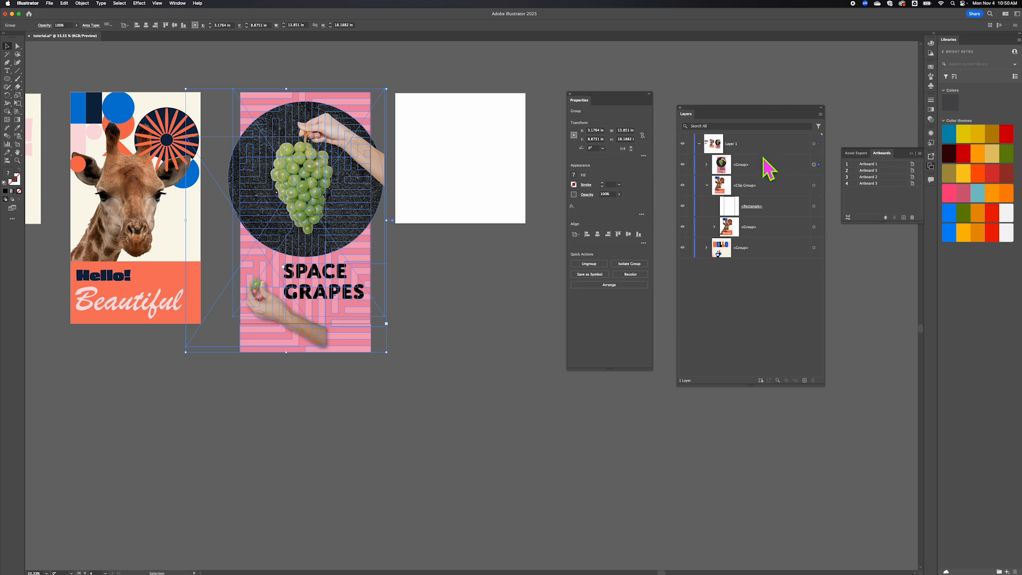
left_click(417, 313)
- Draw a rectangle about 9.03 by 16.07 in over the pink composition, covering the artboard area
scroll(416, 314, "left", 2)
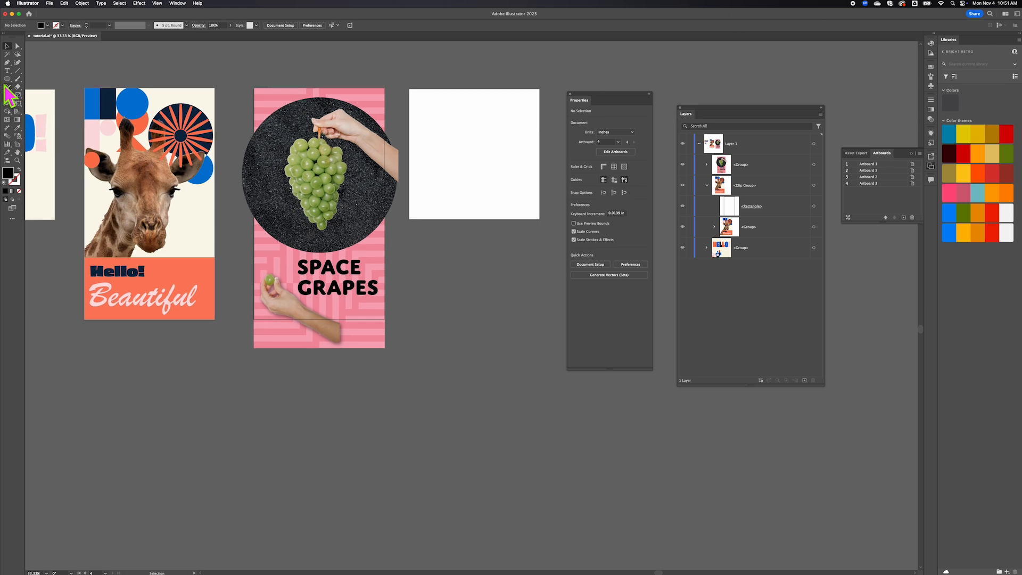
left_click(7, 78)
left_click(32, 79)
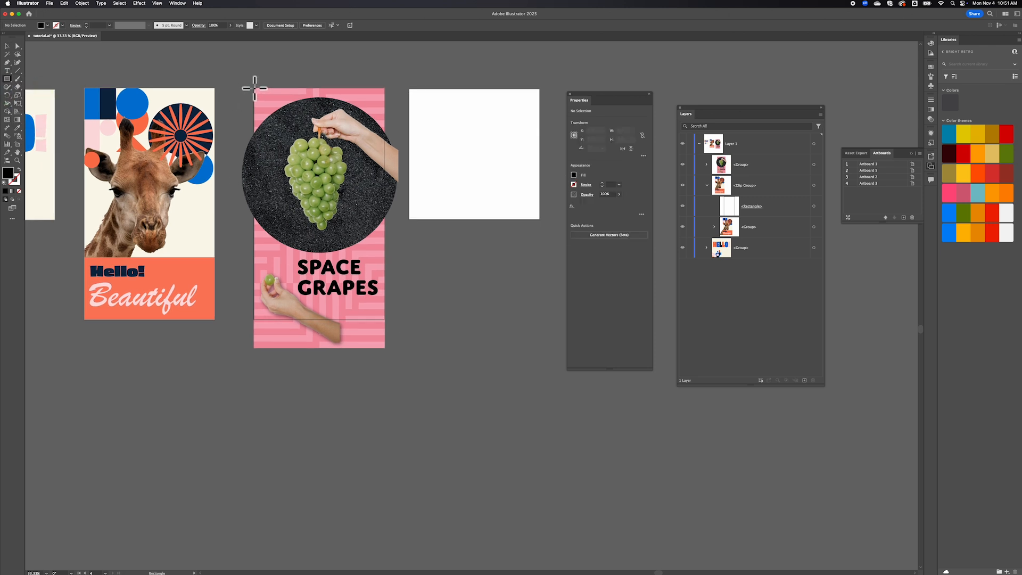
mouse_move(254, 88)
left_mouse_down()
mouse_move(280, 229)
mouse_move(295, 261)
mouse_move(385, 321)
left_mouse_up()
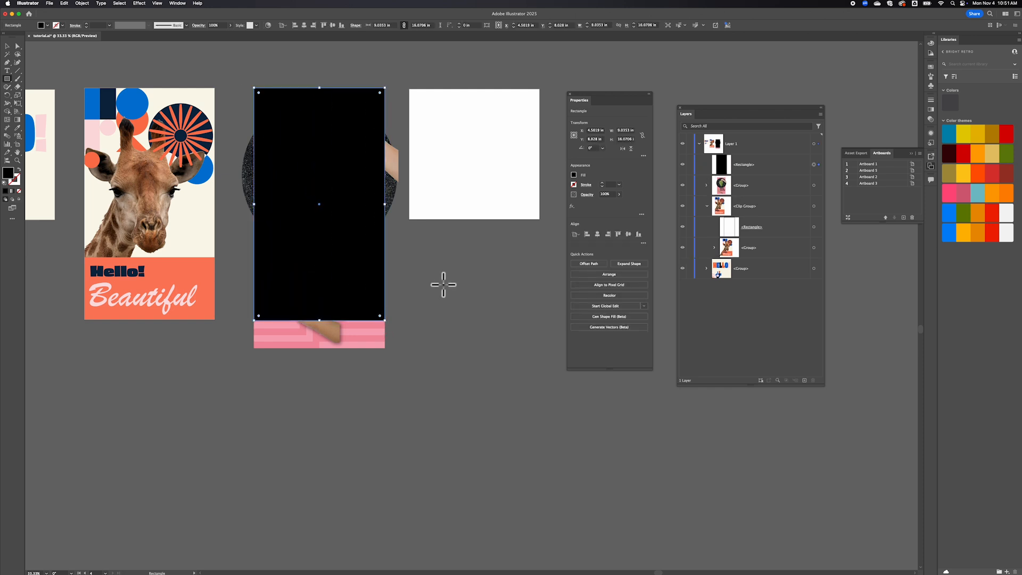
- Fine-tune the black rectangle's edges against the pink artboard, resizing it to about 9 by 16.02 in
key("super+equal")
key("super+equal")
key("super+equal")
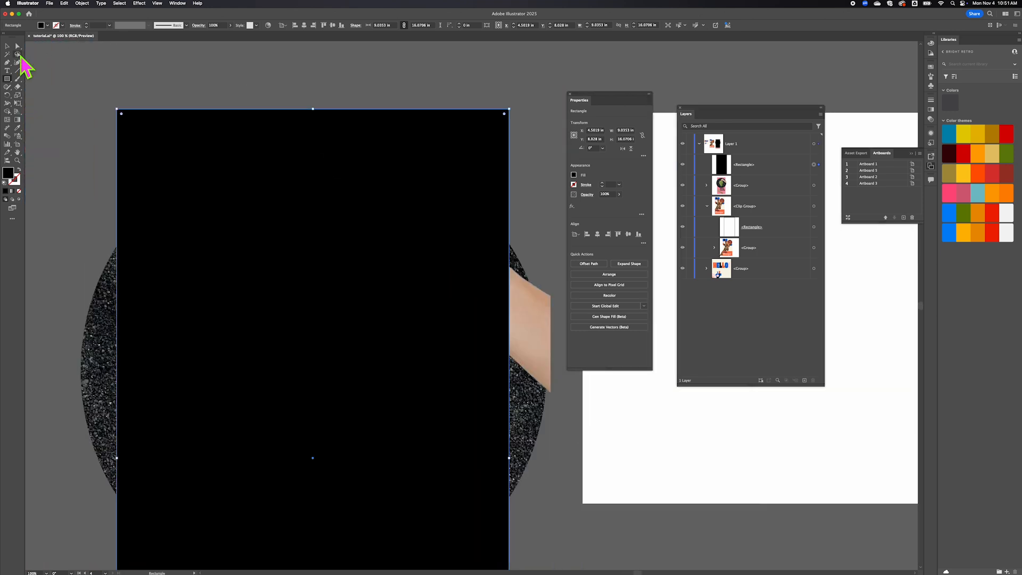
left_click(9, 46)
left_click_drag(314, 109, 316, 112)
scroll(271, 319, "down", 10)
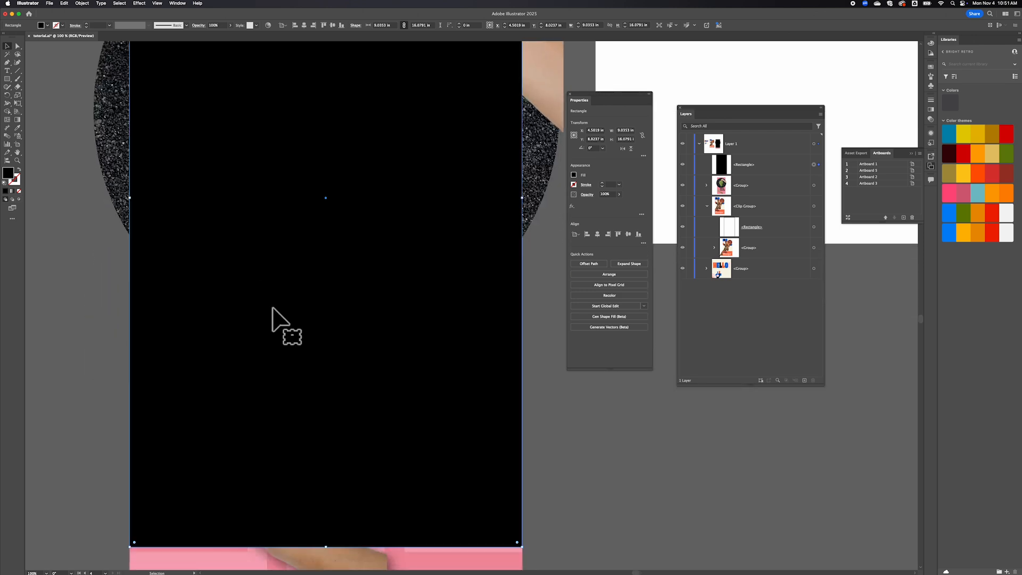
mouse_move(331, 438)
left_mouse_down()
mouse_move(336, 418)
mouse_move(334, 433)
left_mouse_up()
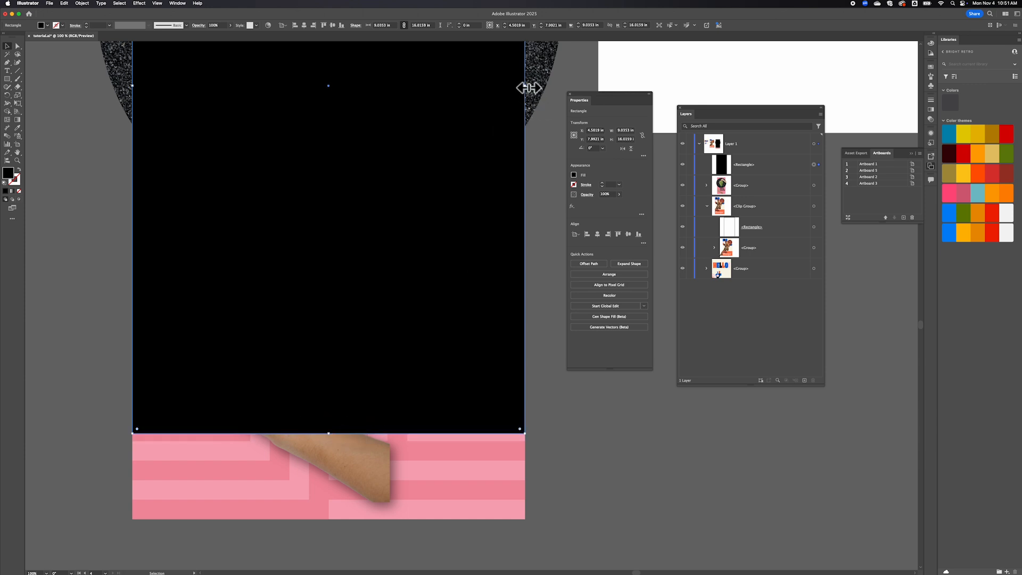
left_click_drag(528, 88, 524, 88)
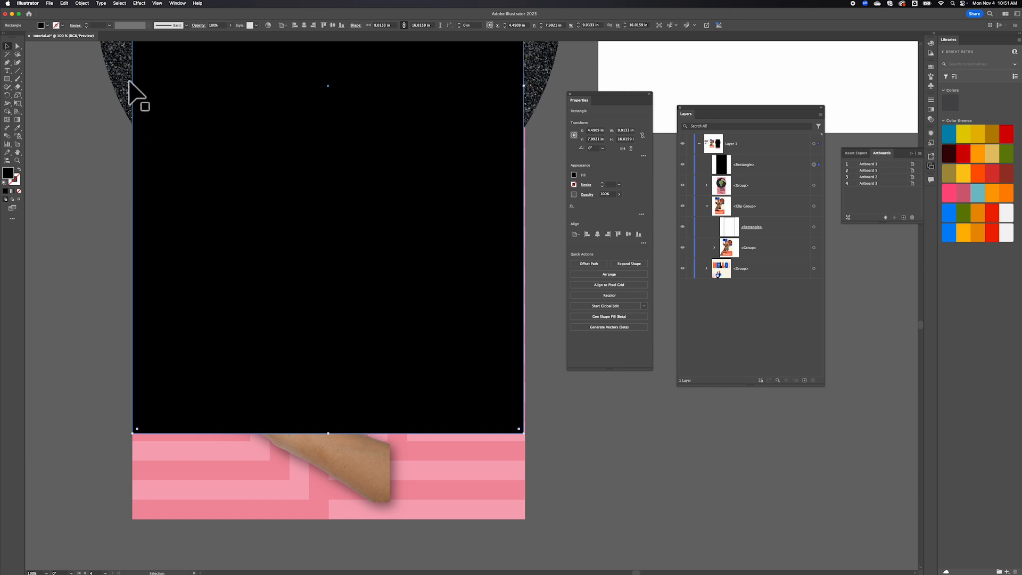
left_click_drag(137, 88, 137, 85)
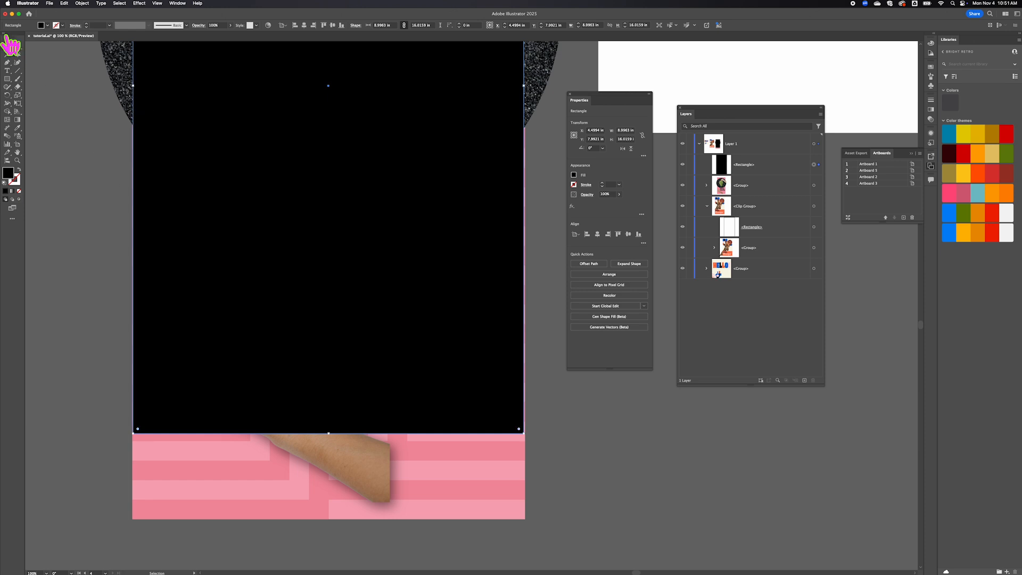
- Select the grape artwork group together with the black rectangle, make a clipping mask from them, and deselect
left_click(89, 95)
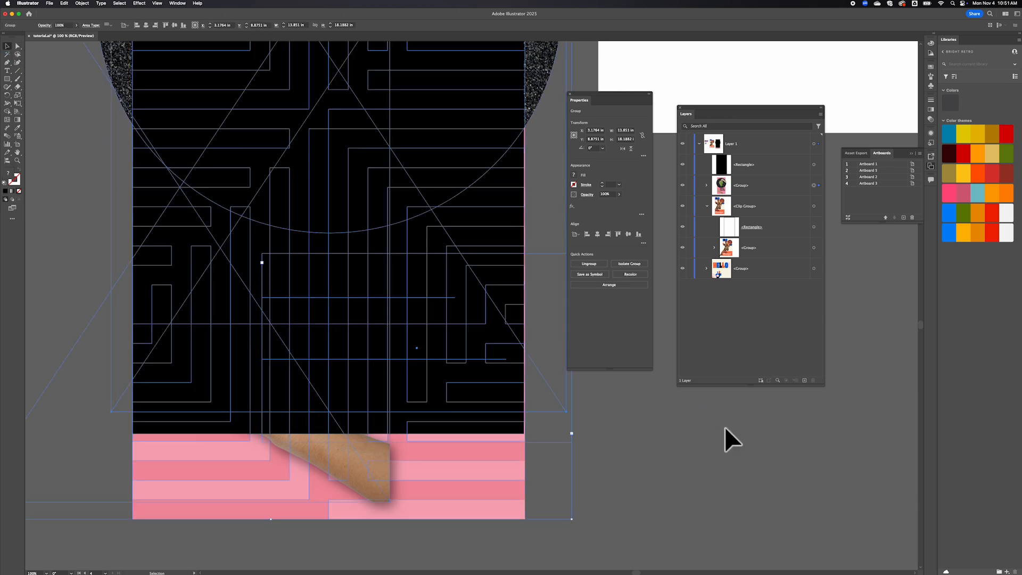
left_click(720, 448)
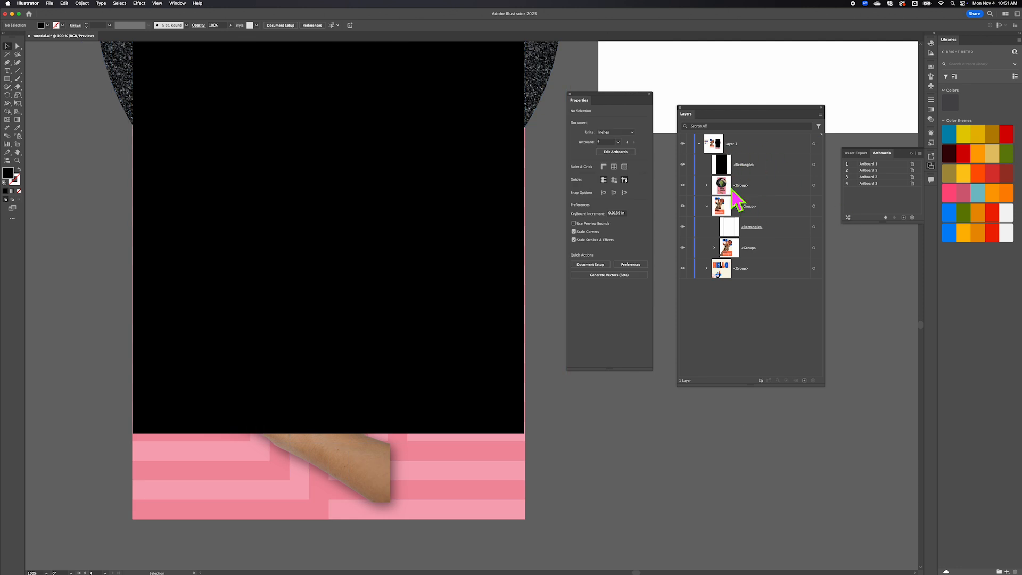
left_click(815, 186)
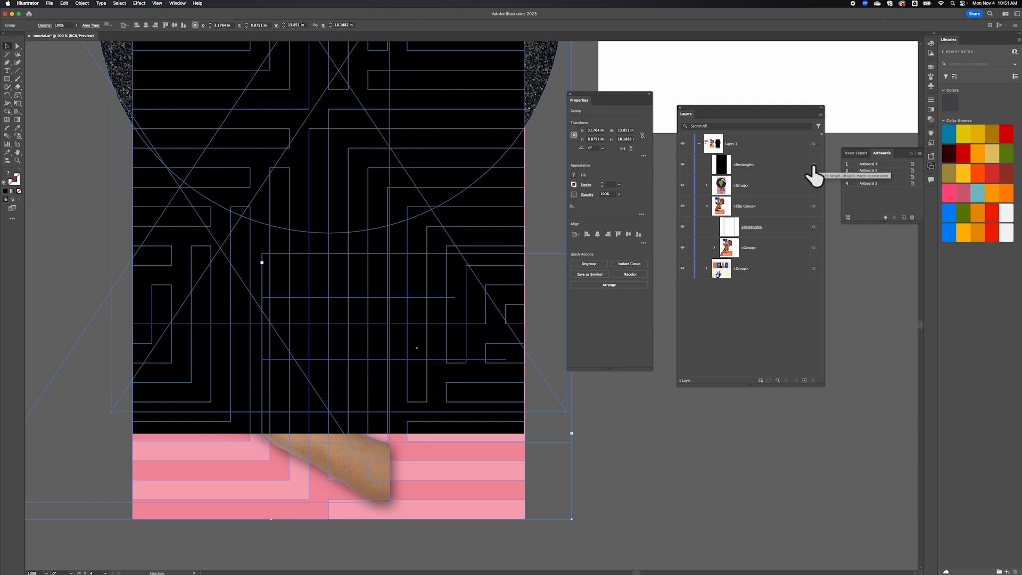
left_click(814, 165, "shift")
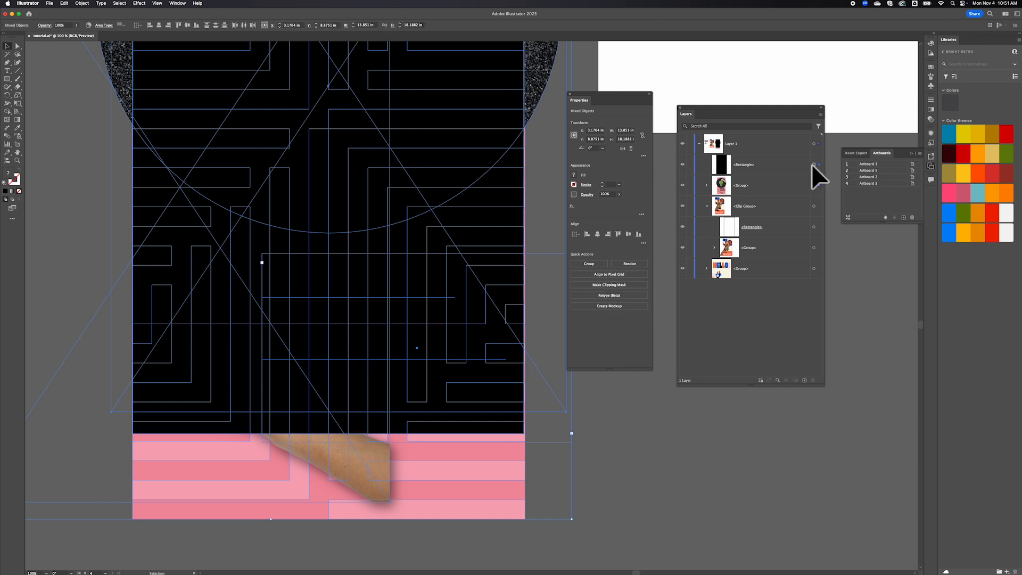
key("super+7")
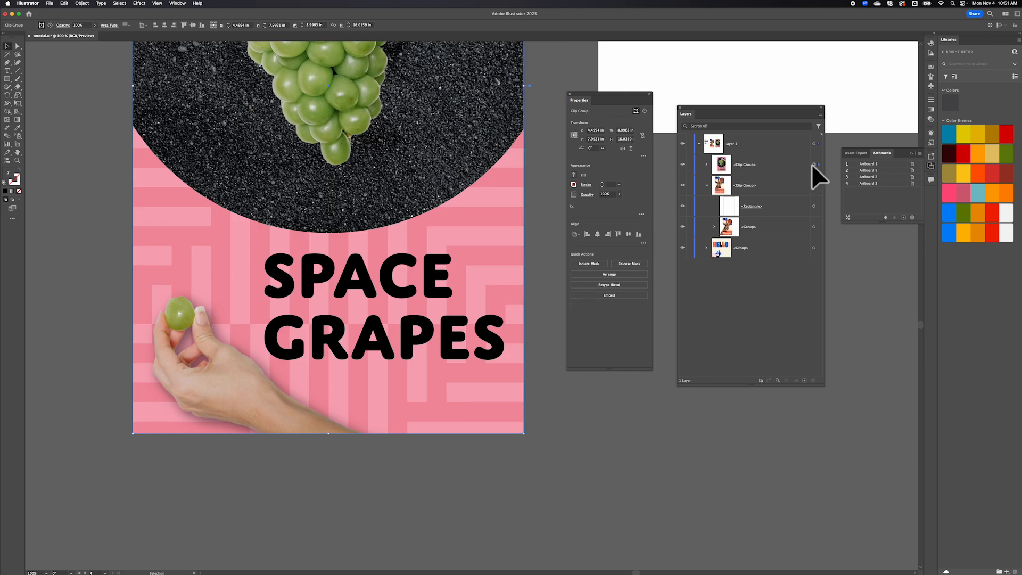
left_click(535, 204)
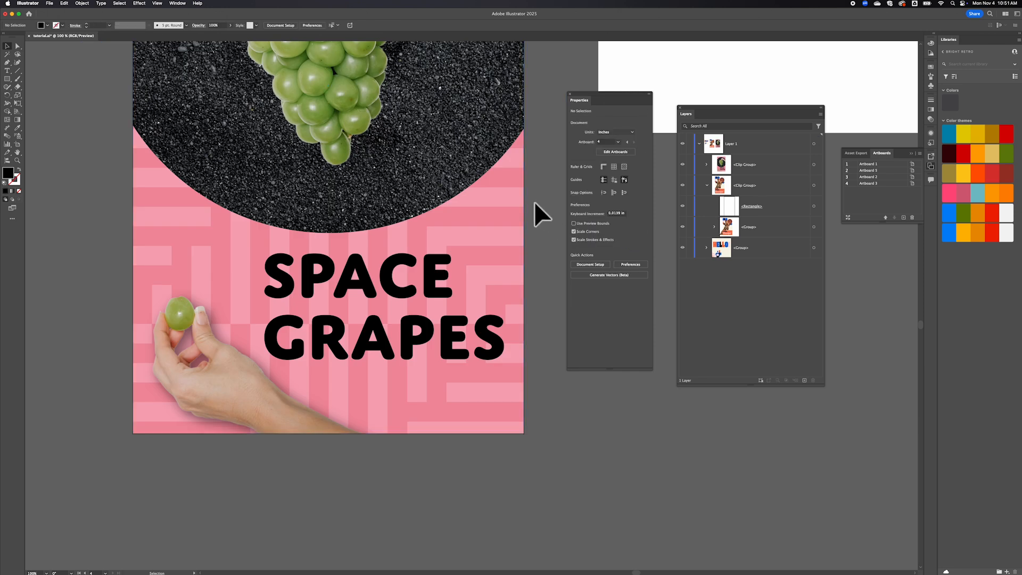
- Review the clipped "Space Grapes" poster alongside the giraffe and "Hello" artboards at a reduced zoom
key("super+alt+0")
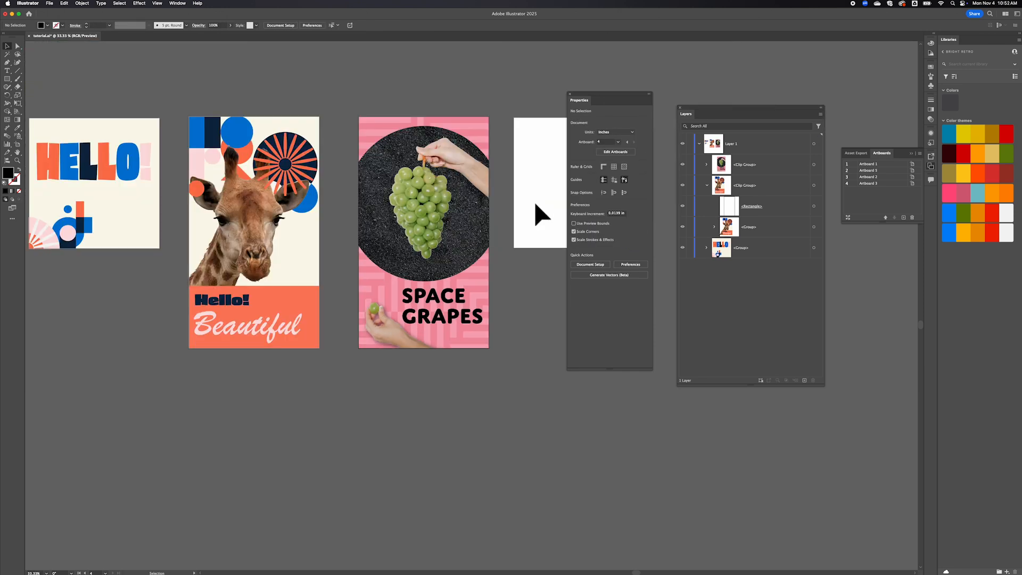
scroll(452, 263, "right", 5)
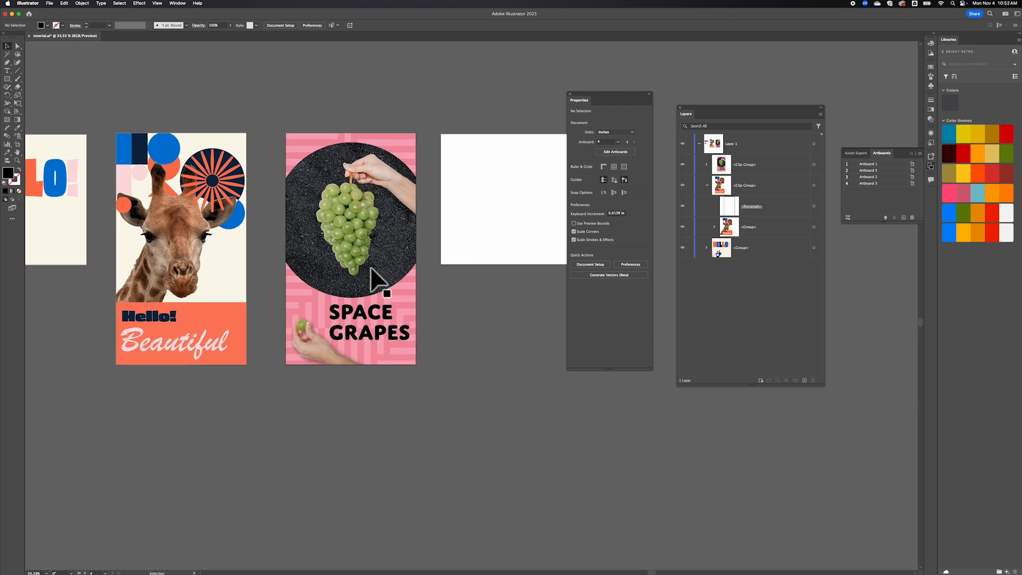
scroll(378, 279, "left", 5)
scroll(378, 279, "down", 2)
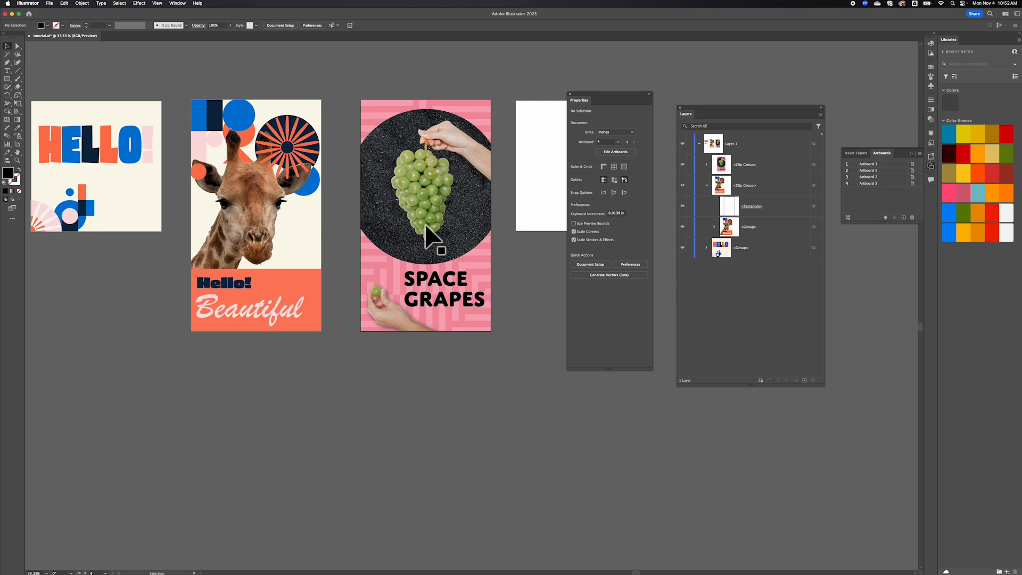
scroll(425, 225, "left", 1)
scroll(426, 225, "right", 2)
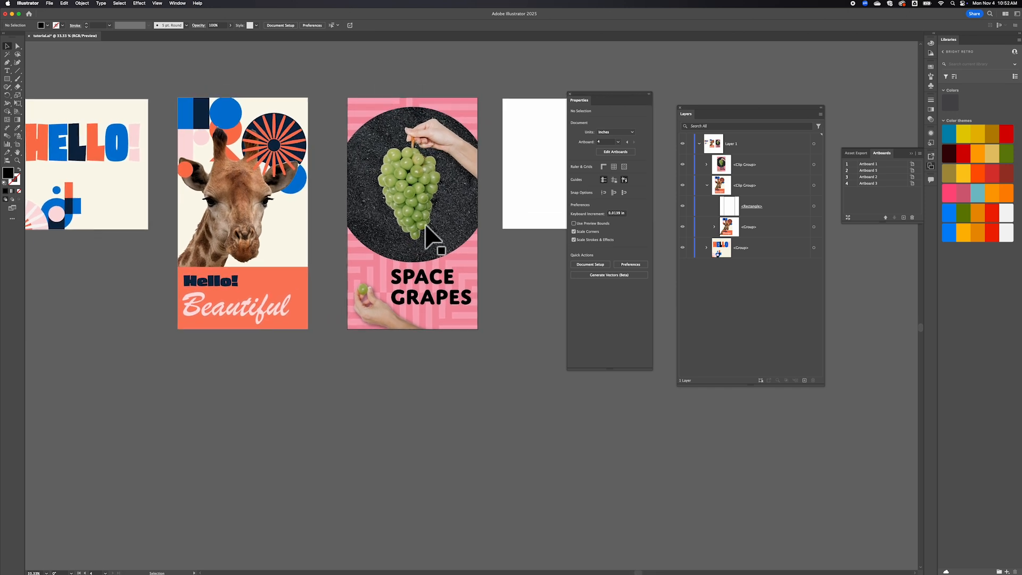
scroll(425, 226, "right", 2)
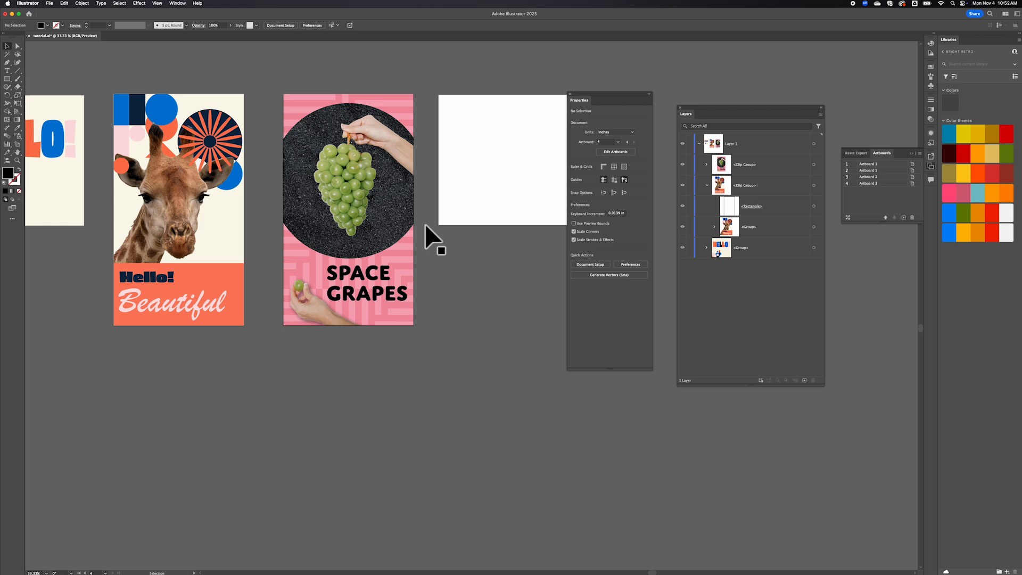
scroll(432, 238, "left", 3)
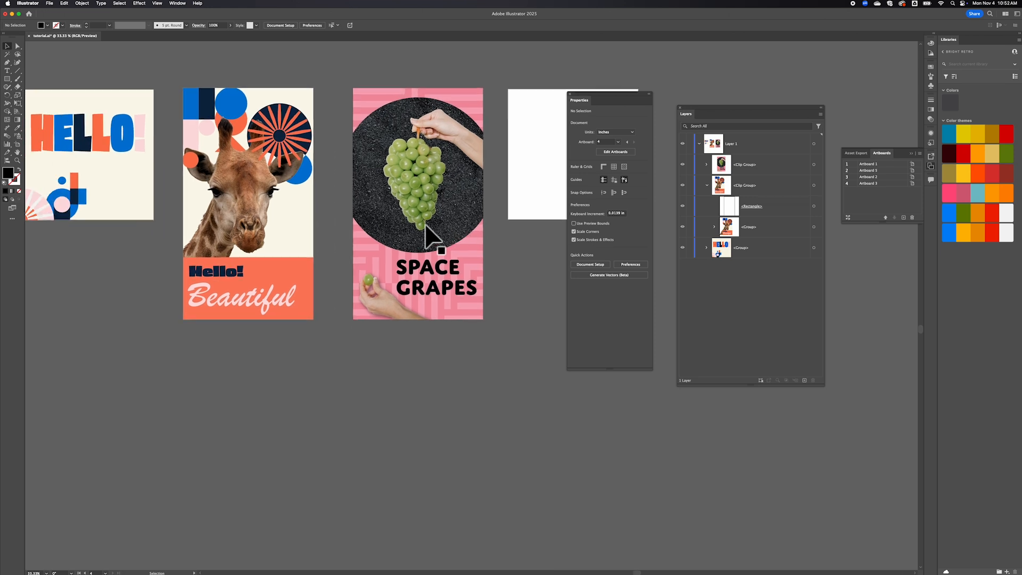
scroll(432, 238, "right", 3)
scroll(432, 238, "left", 2)
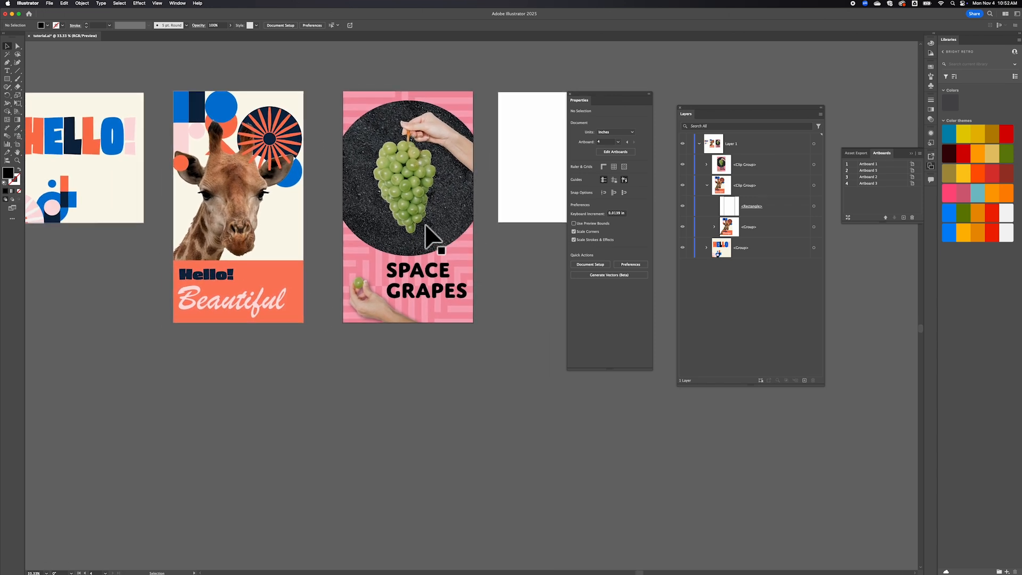